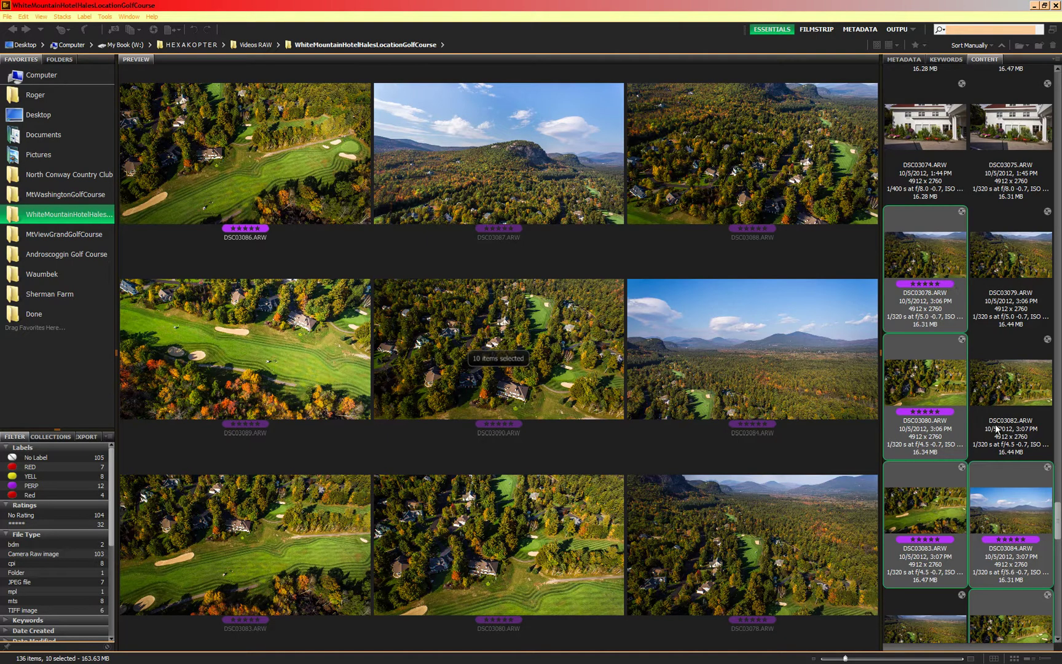
Send the ten selected golf course photos to Photoshop's Photomerge and merge them with Geometric Distortion Correction enabled
mouse_move(1060, 527)
mouse_down()
mouse_move(1060, 546)
mouse_move(1058, 513)
mouse_move(1059, 522)
mouse_up()
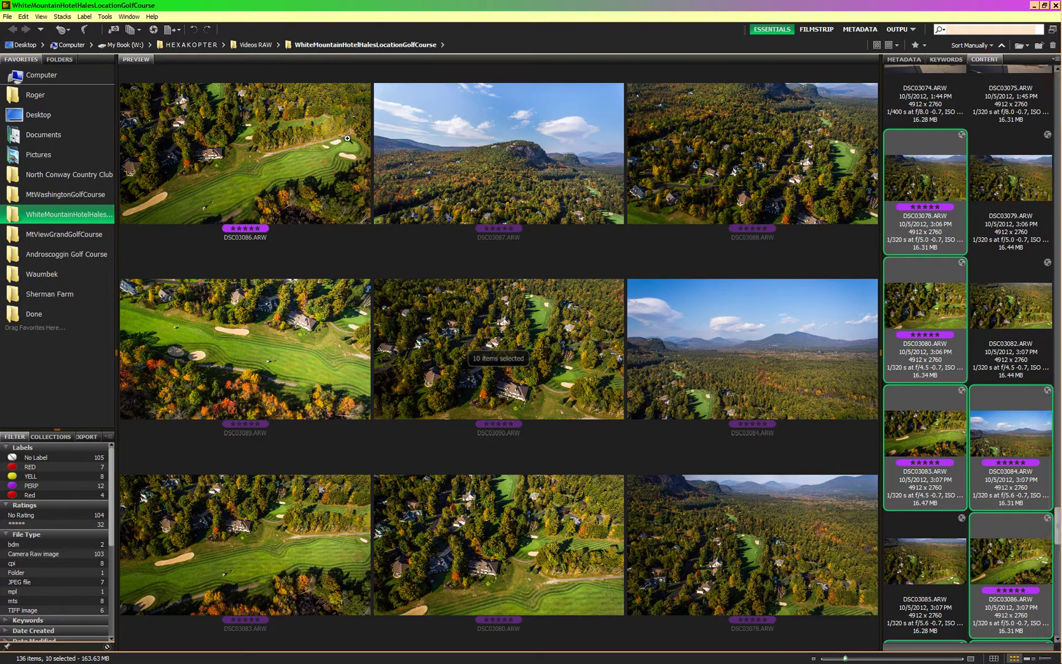
click(106, 17)
mouse_move(141, 115)
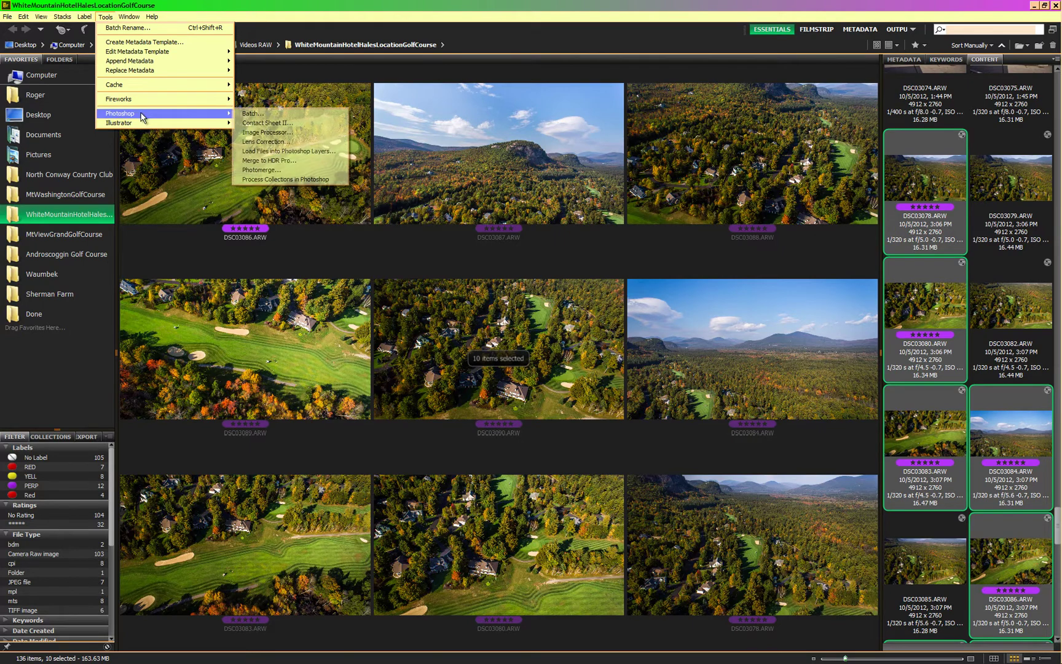
click(258, 169)
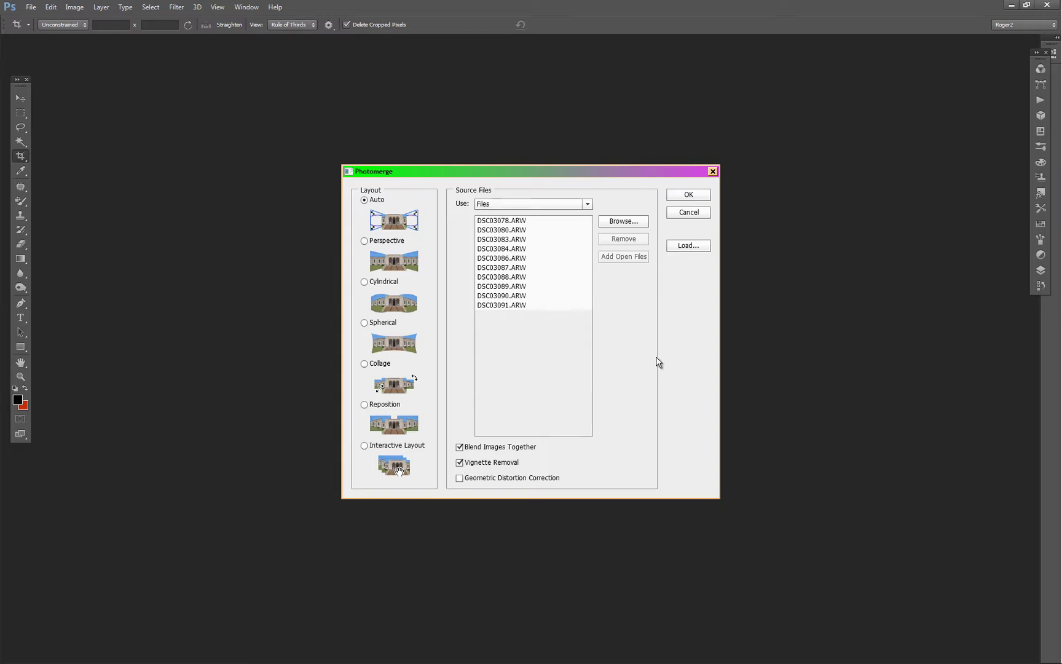
click(459, 479)
click(687, 195)
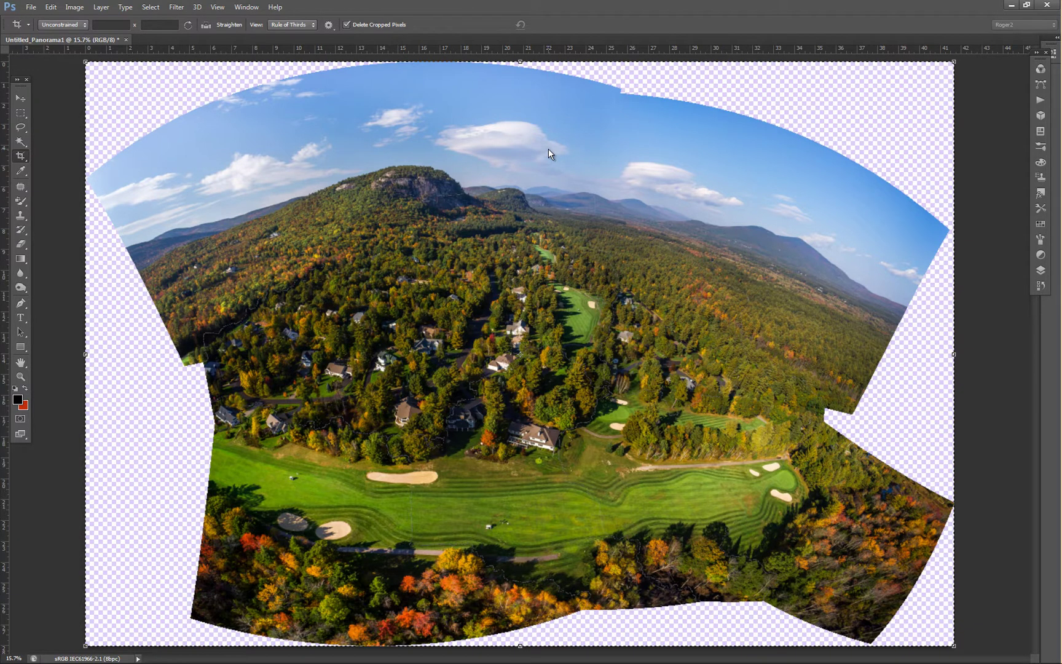
Flatten the merged panorama and open it in the Adaptive Wide Angle filter with the scale set to 80%
click(98, 9)
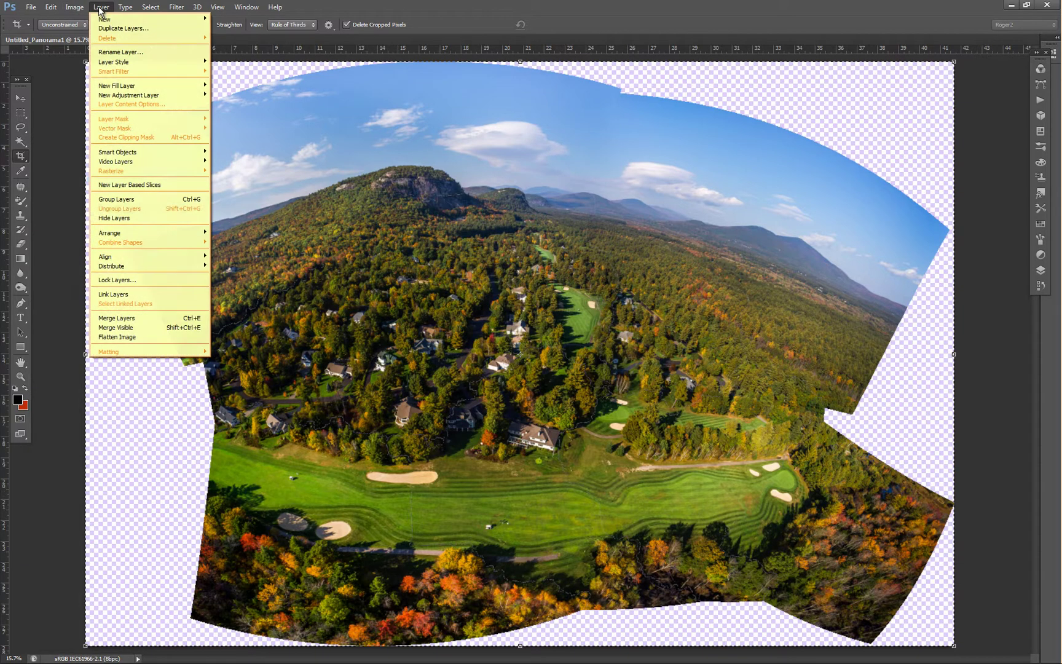
click(129, 337)
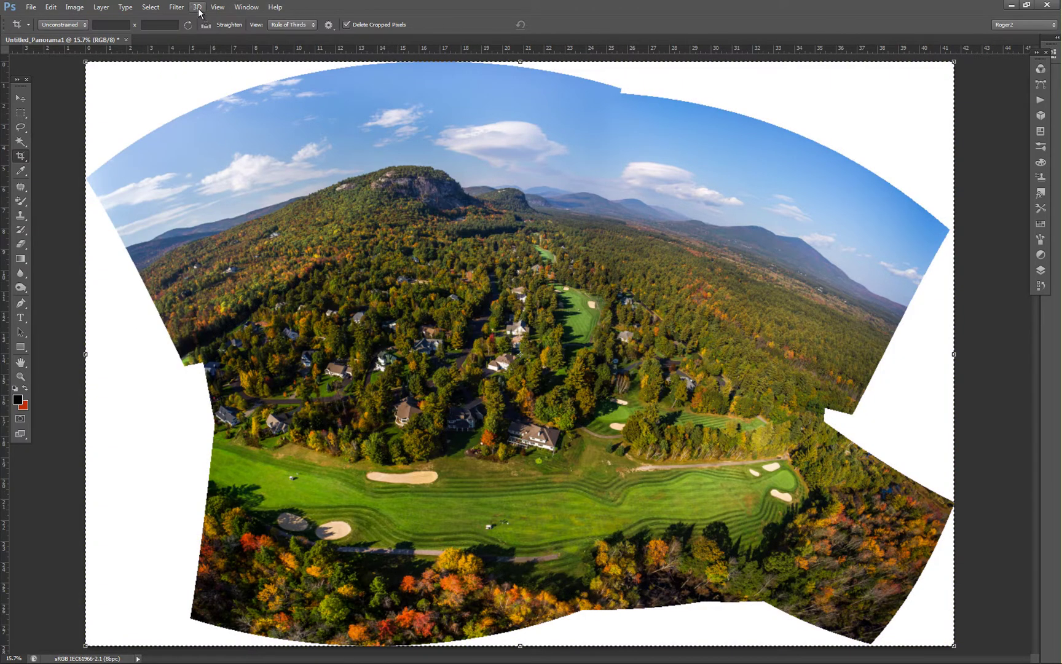
click(177, 7)
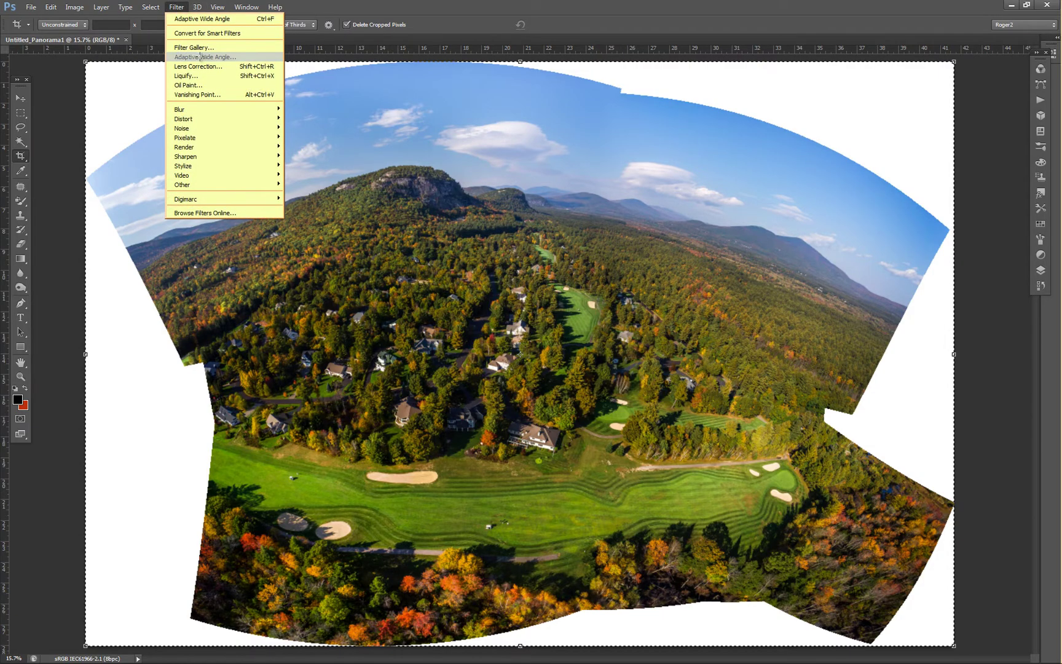
click(197, 55)
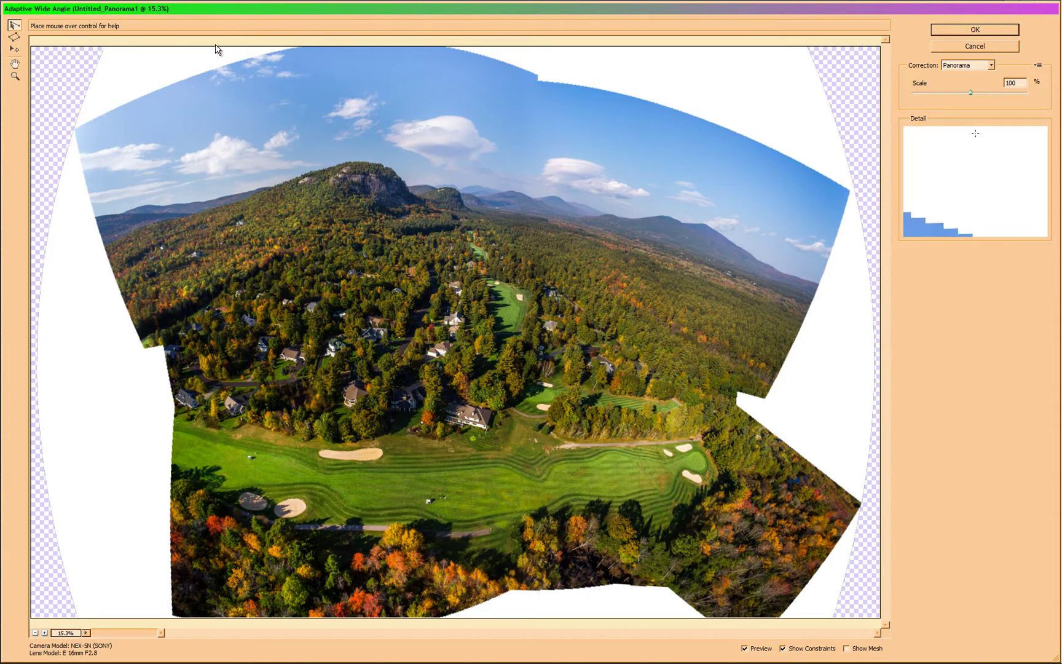
click(75, 128)
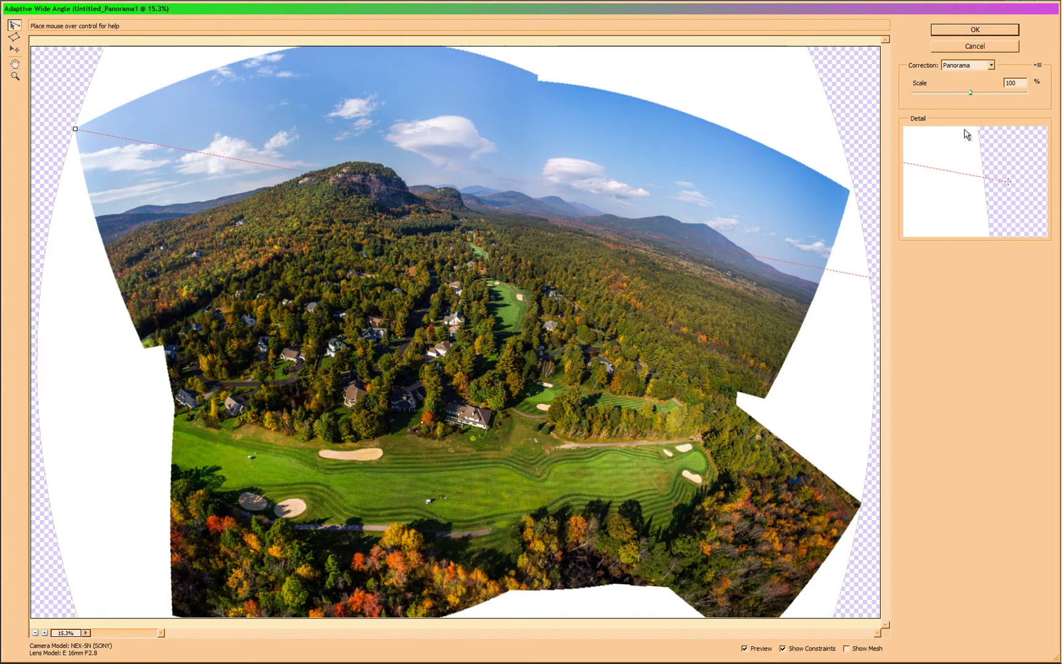
drag(972, 93, 948, 92)
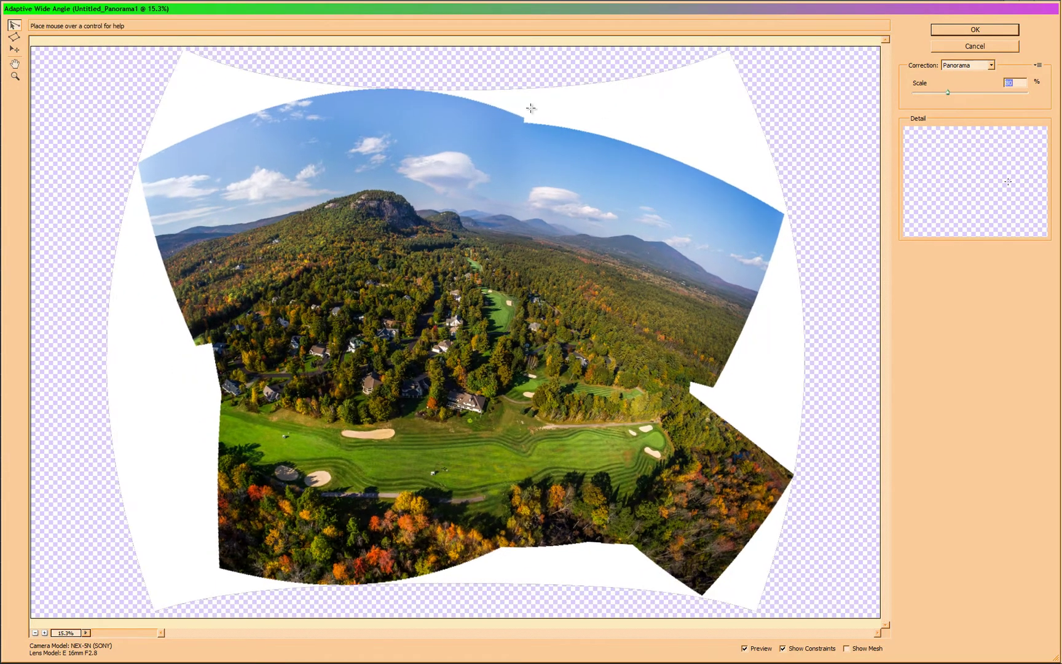
Straighten the sky's curved top edge with two horizontal constraints, one on each side of the notch
click(138, 162)
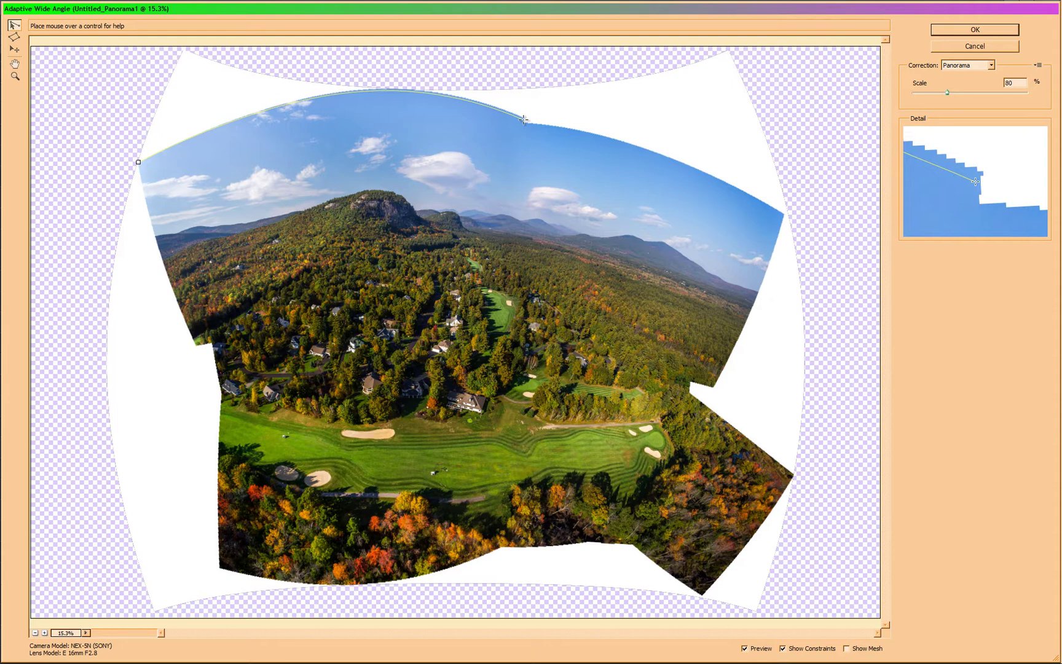
click(524, 119)
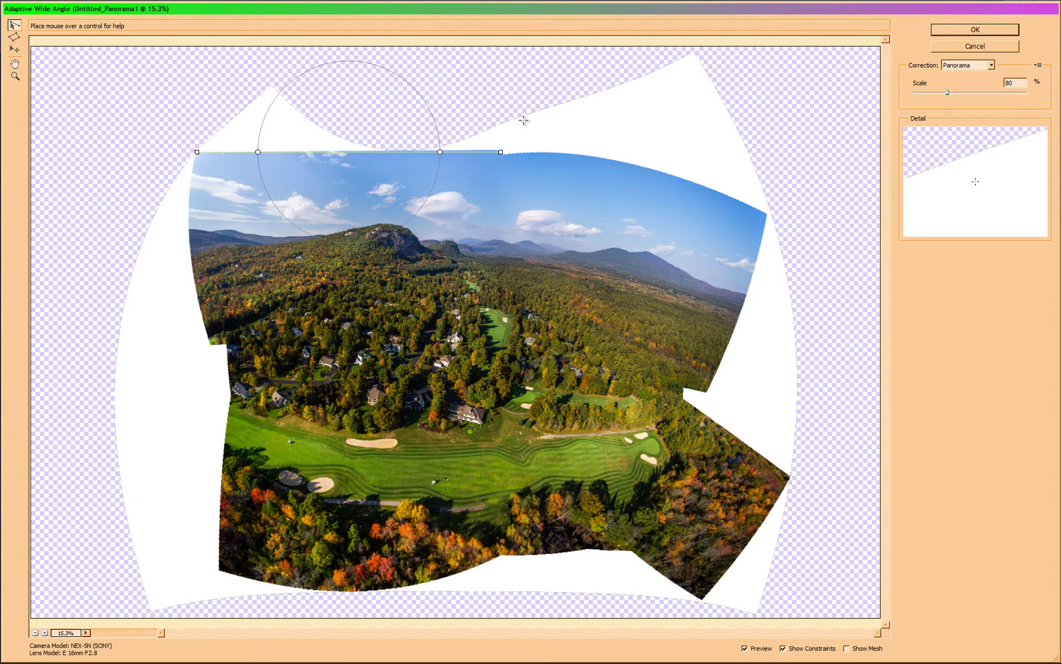
click(767, 213)
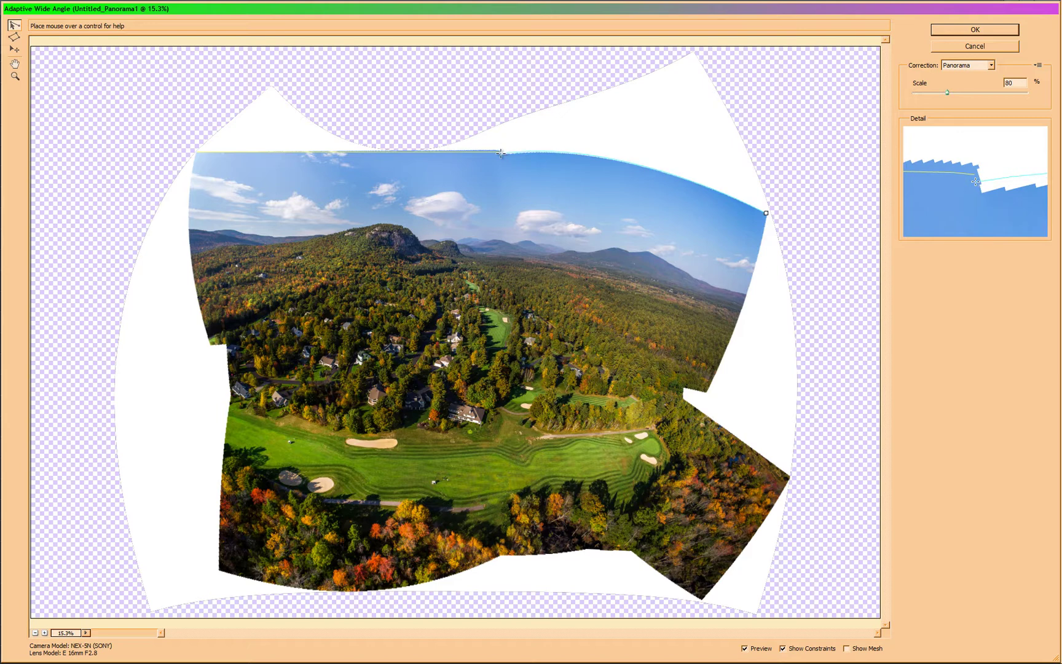
click(501, 153)
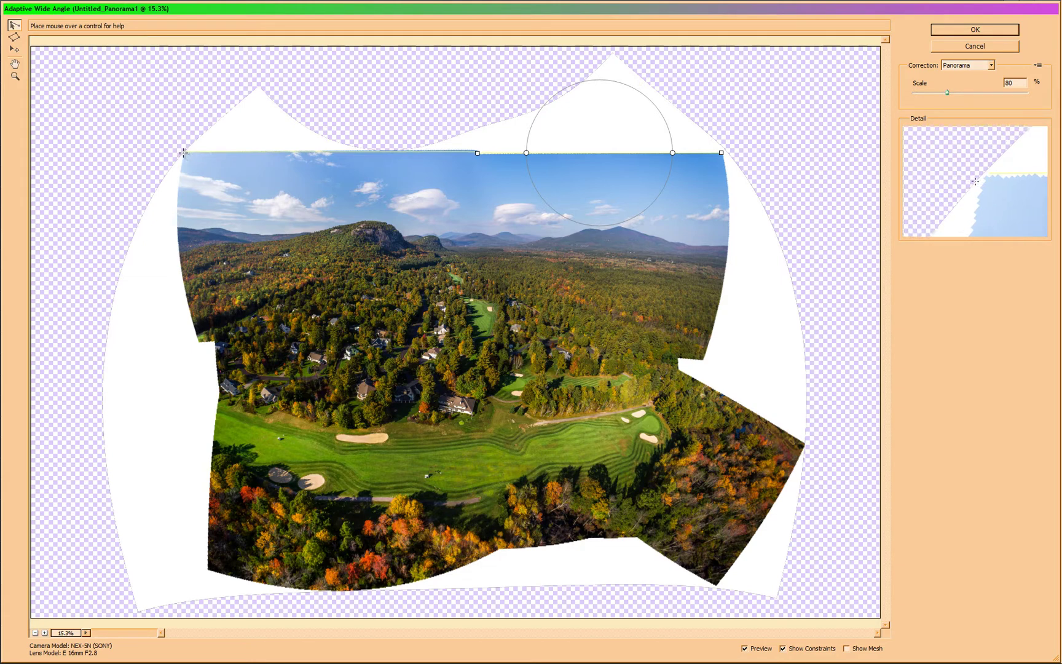
Straighten the upper left and upper right edges of the panorama with vertical constraints from the top corners to the side notches
click(183, 153)
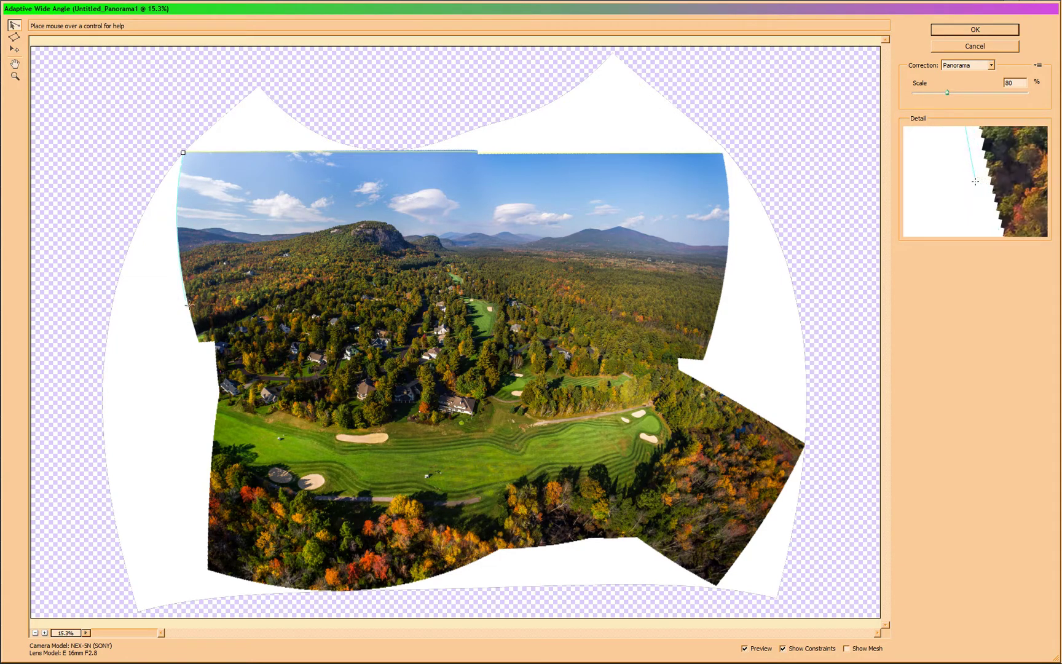
click(198, 340)
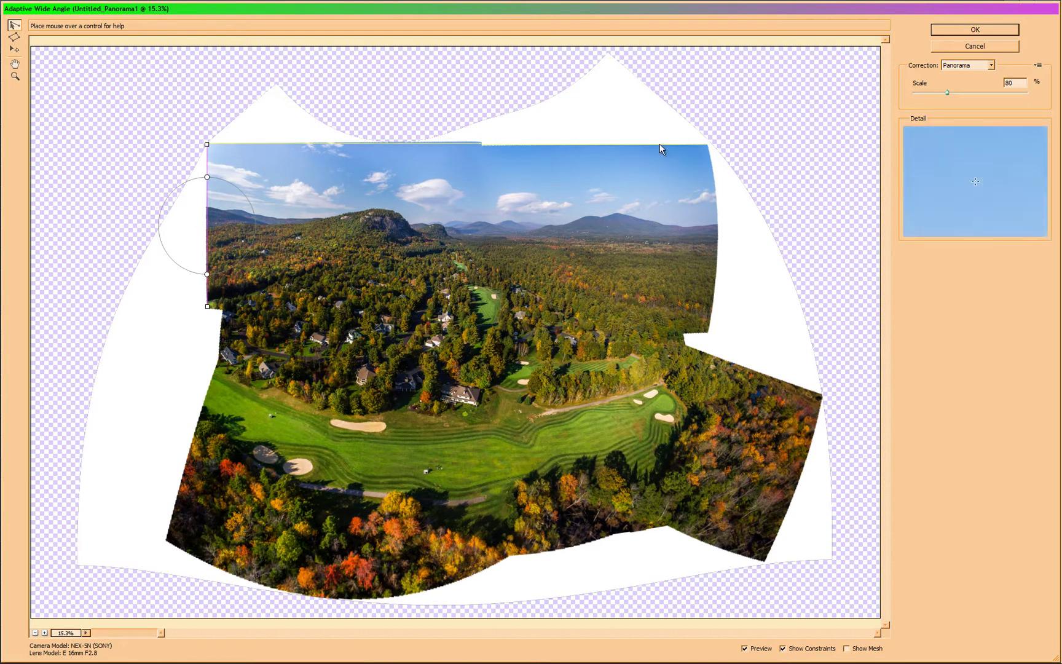
click(707, 145)
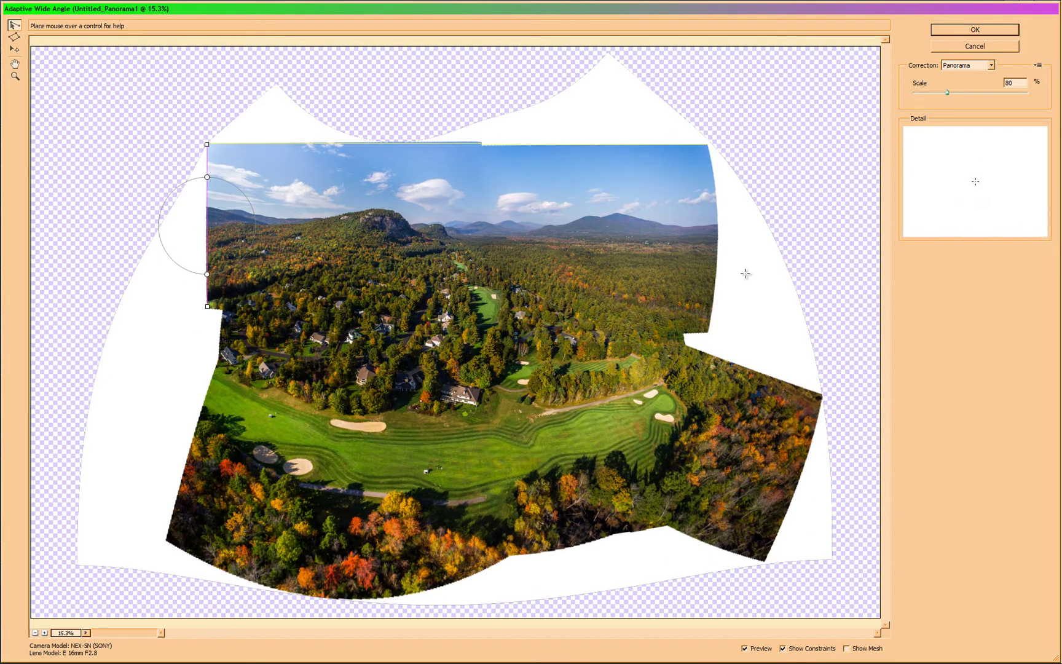
click(709, 332)
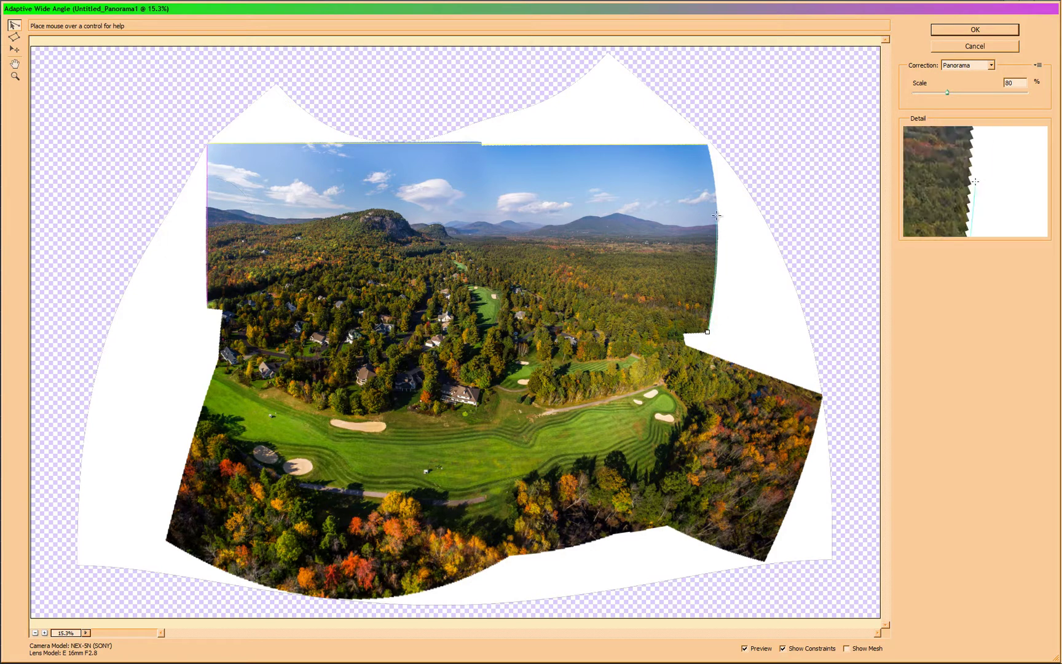
click(707, 143)
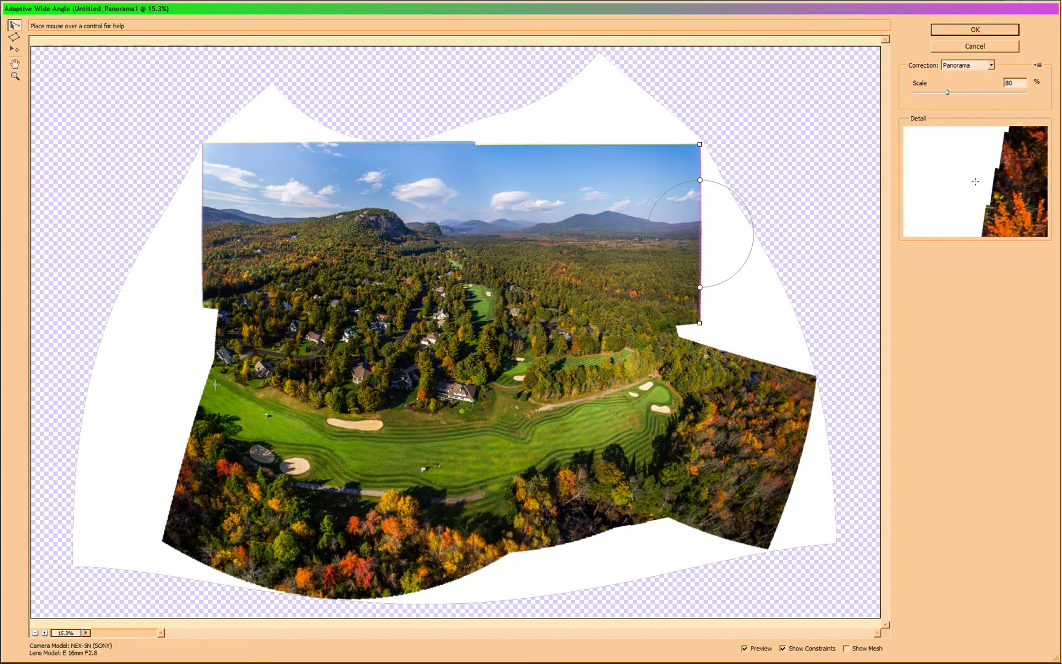
Straighten the bottom edge with horizontal constraints on its left and middle segments and a plain constraint on the slanted right segment
click(161, 543)
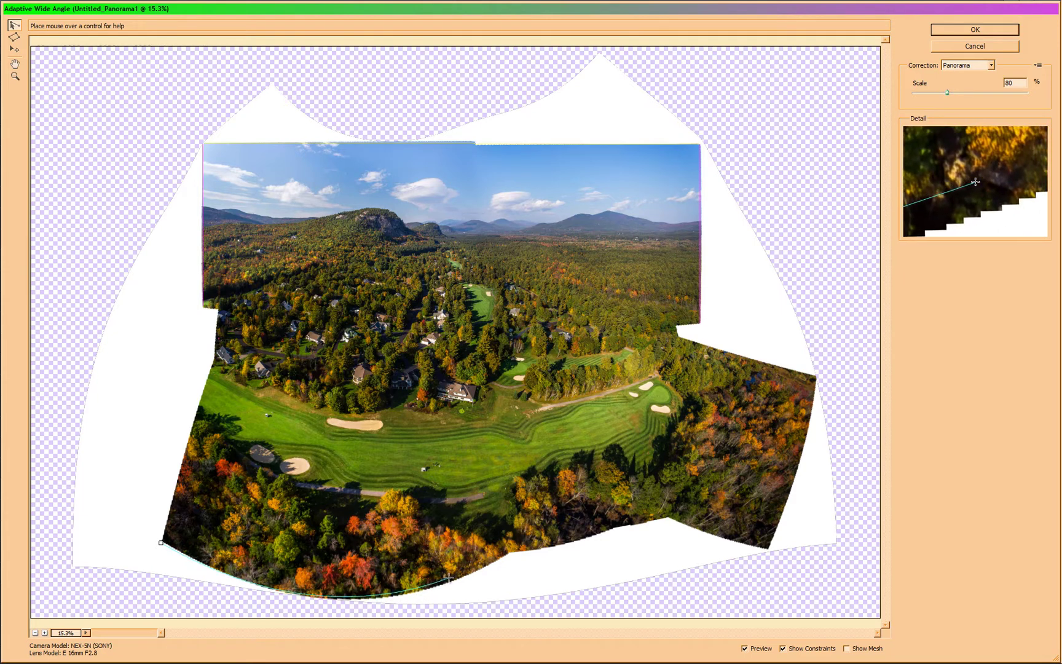
click(507, 550)
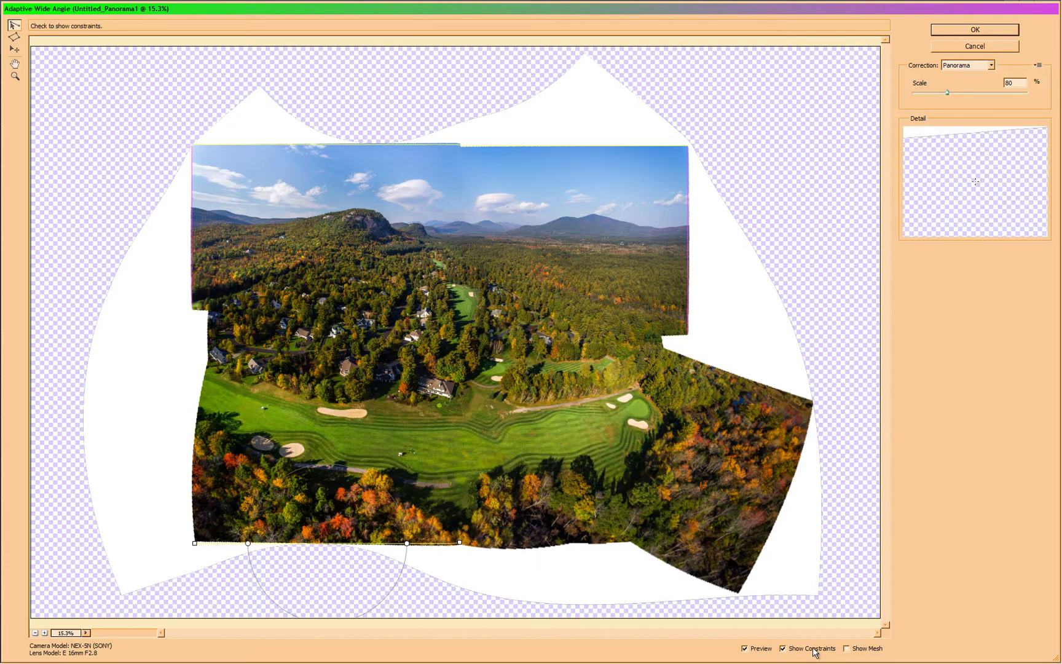
click(738, 595)
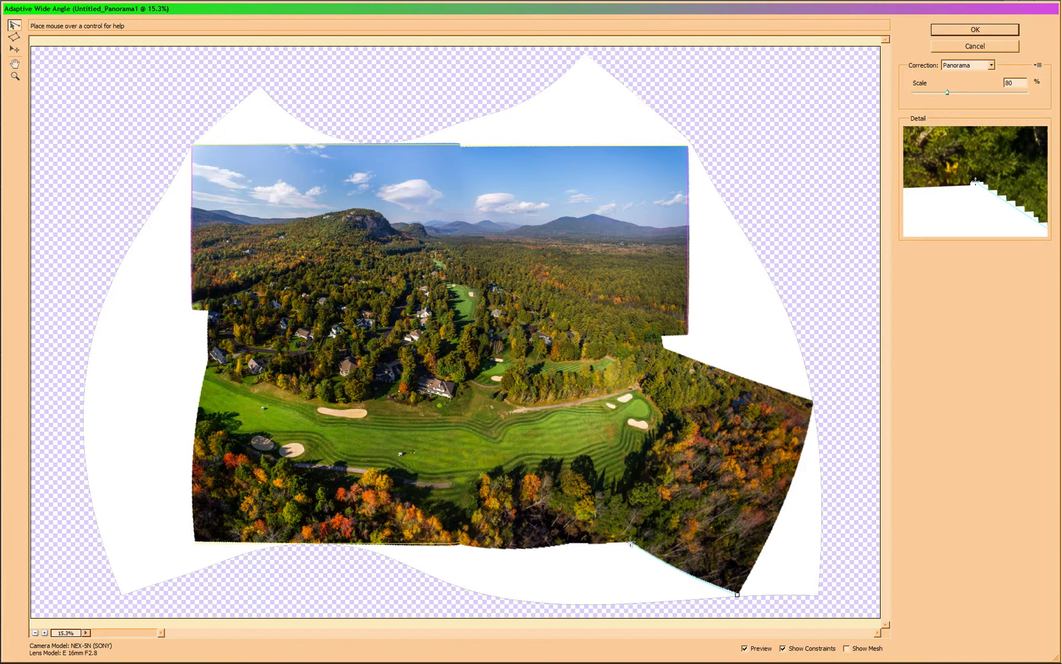
click(630, 541)
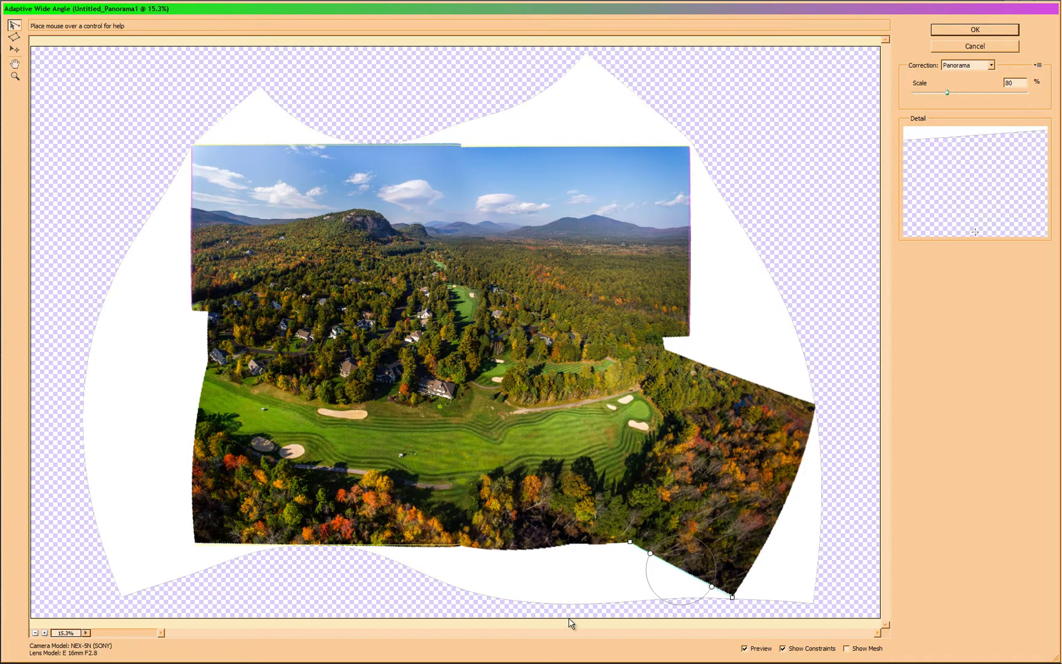
click(462, 546)
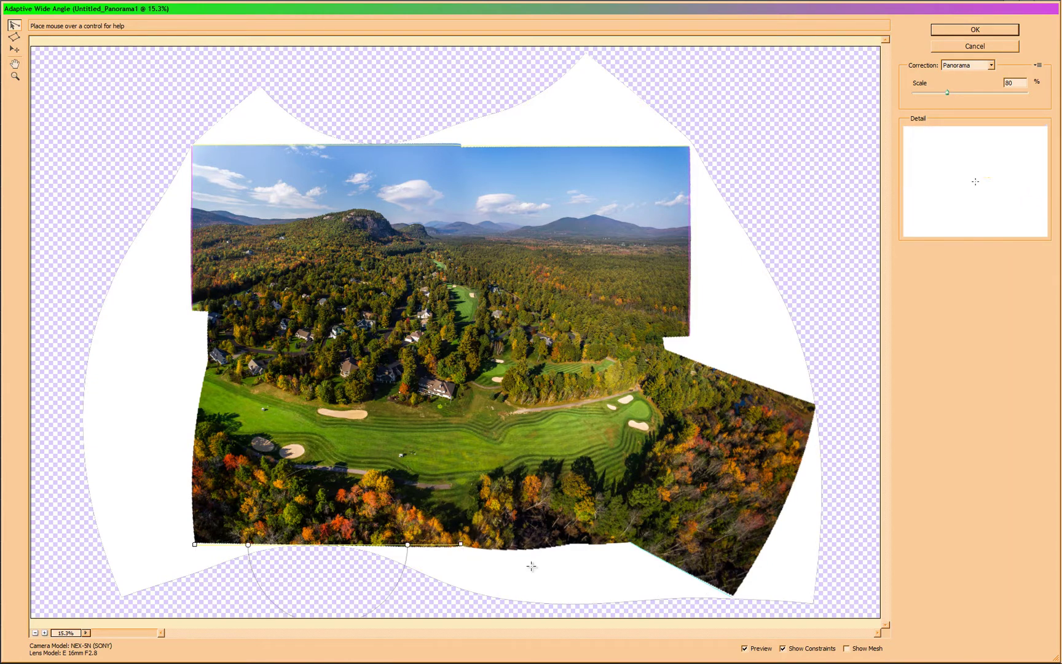
click(569, 545)
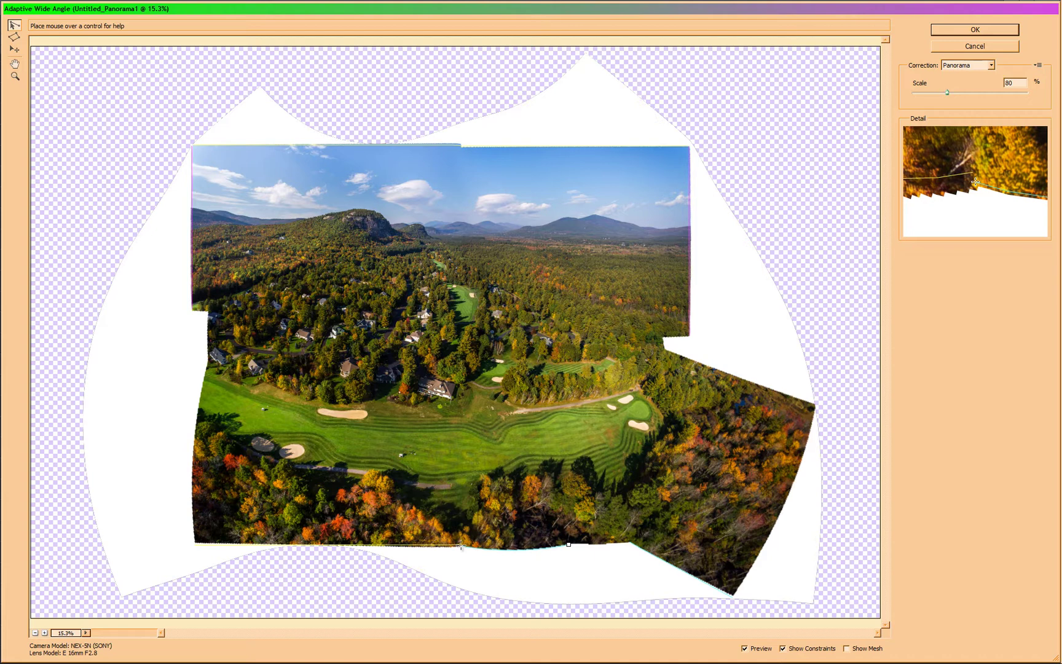
click(461, 545)
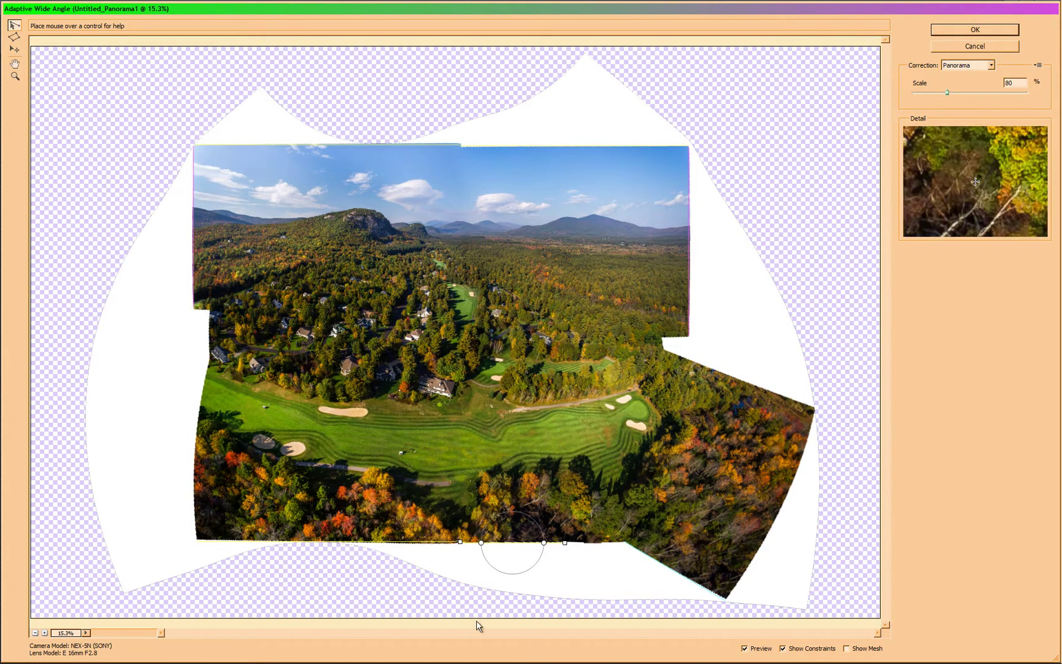
Straighten the lower left edge with constraints from the bottom corner up to the notch, and apply the wide angle correction
click(197, 540)
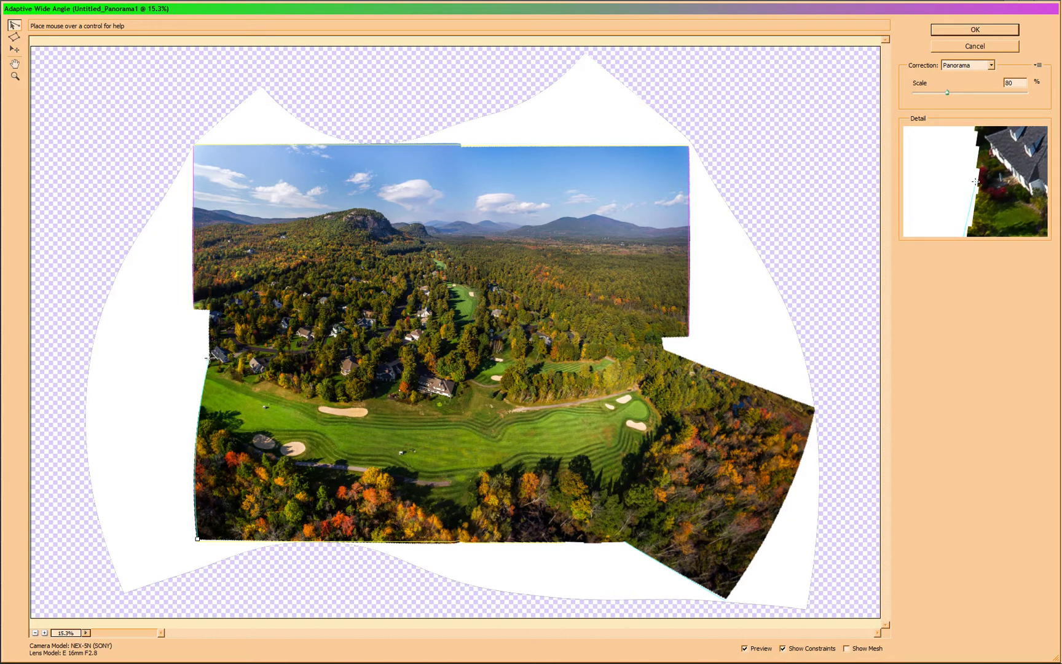
shift+click(209, 357)
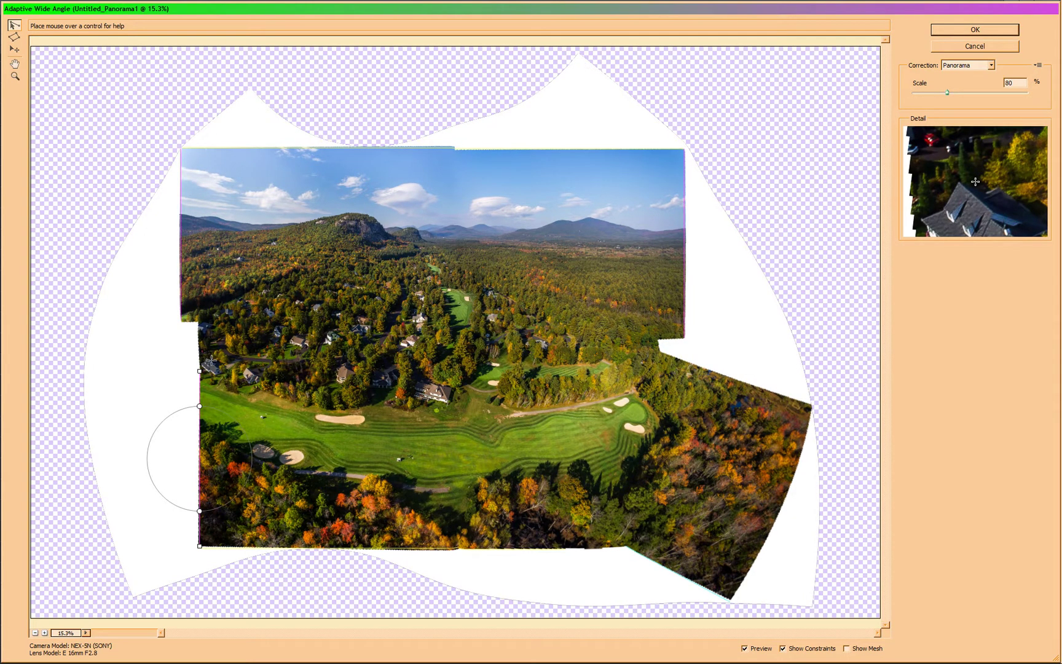
click(198, 322)
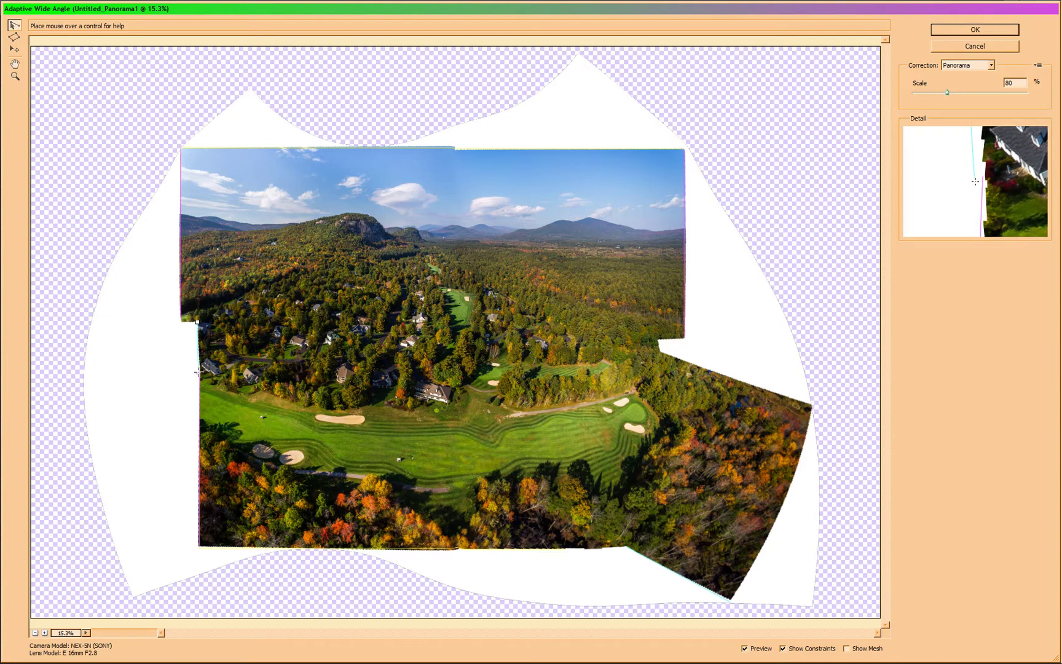
click(197, 371)
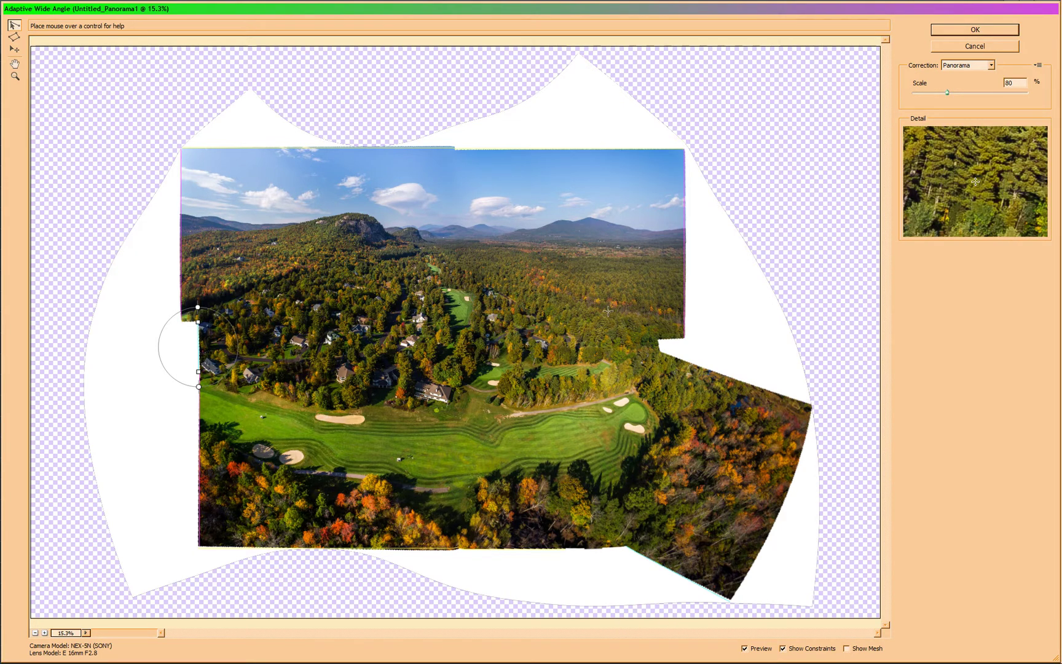
click(956, 31)
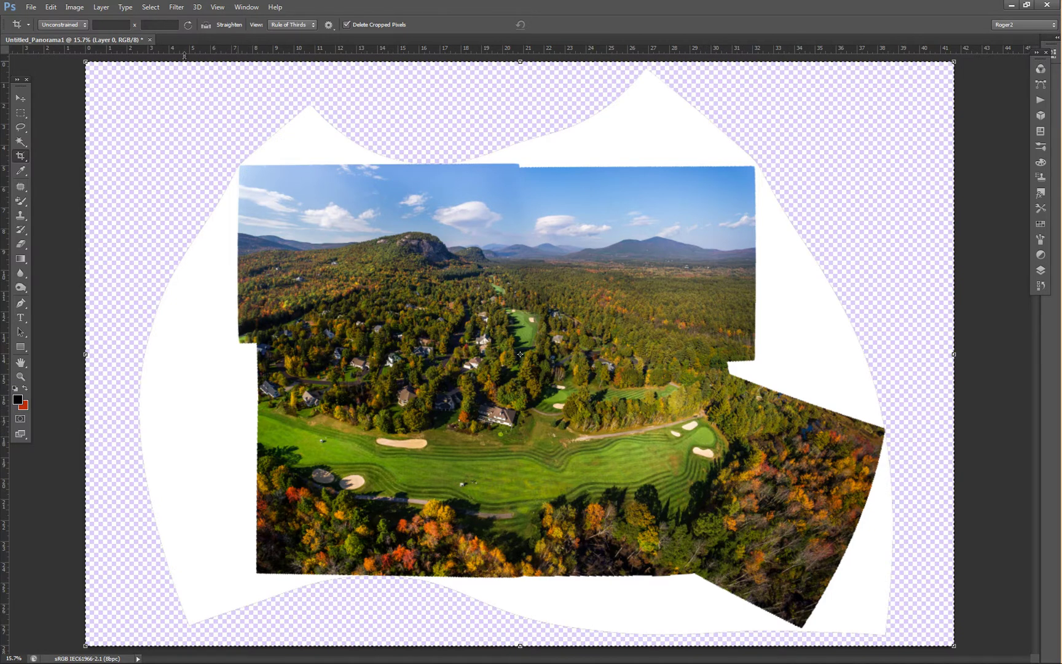
Crop the panorama just inside its straight top, bottom, upper left and upper right edges, keeping the small white gaps at both sides
mouse_move(1049, 300)
drag(520, 61, 532, 176)
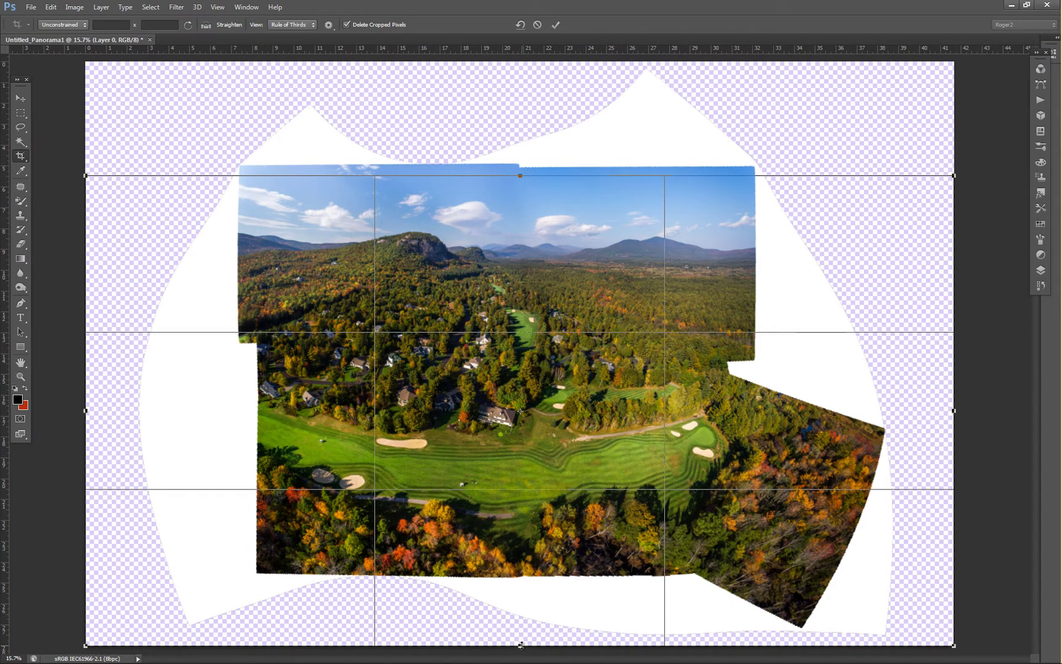
drag(521, 643, 531, 569)
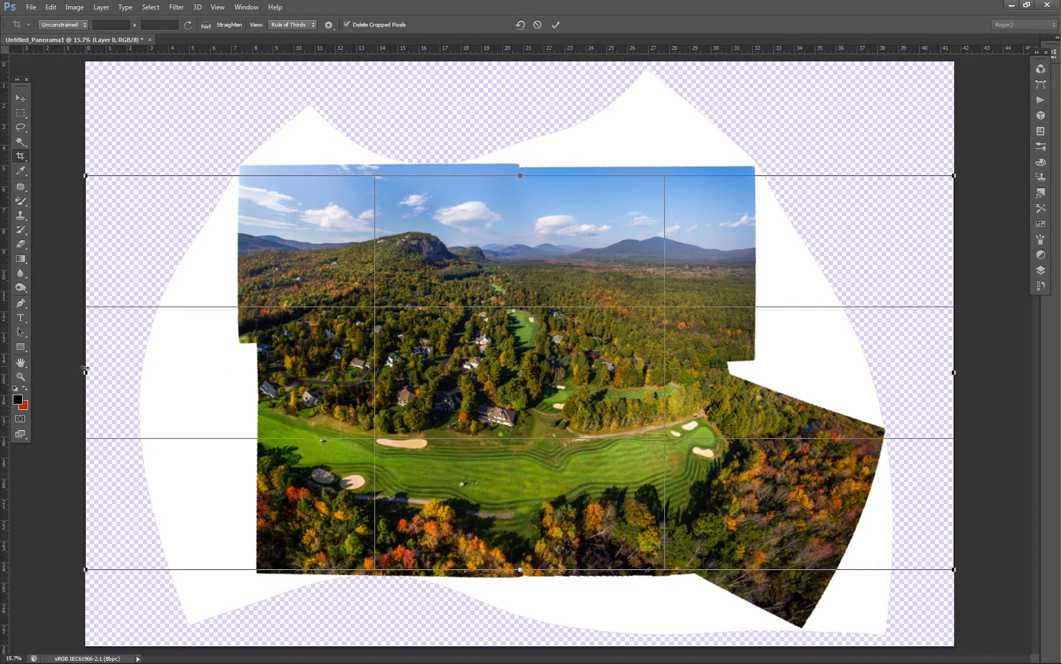
drag(84, 372, 239, 391)
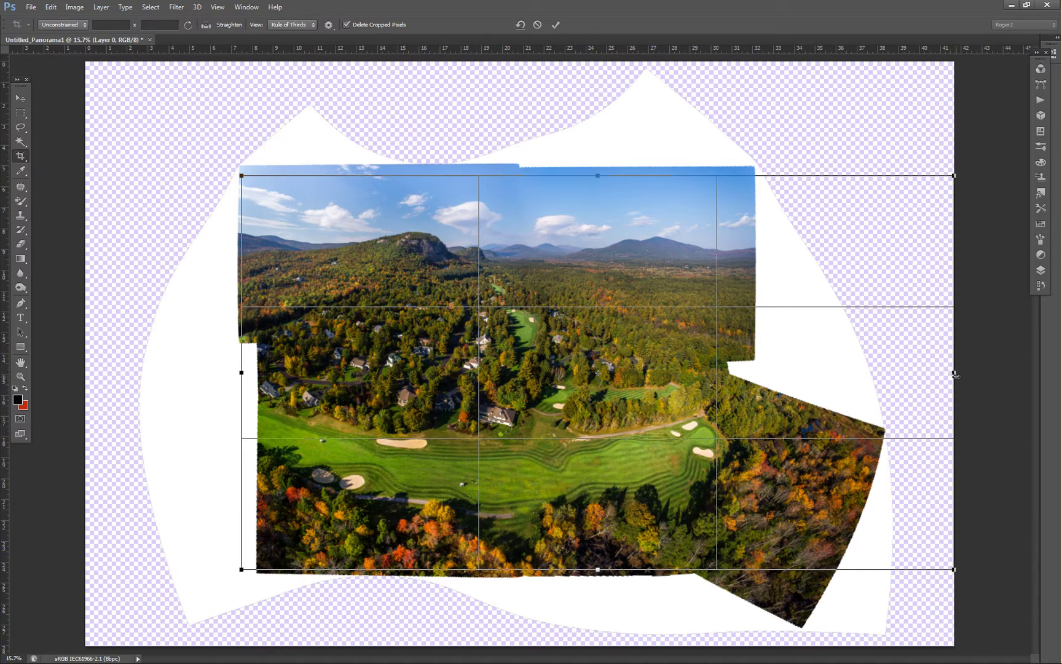
drag(955, 376, 752, 375)
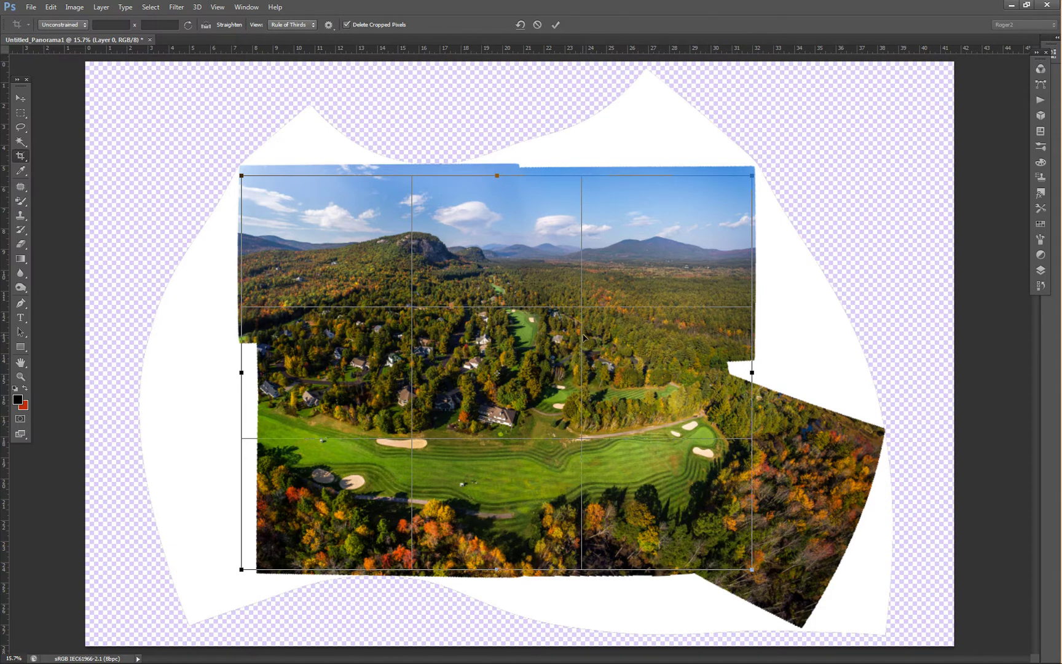
double_click(496, 214)
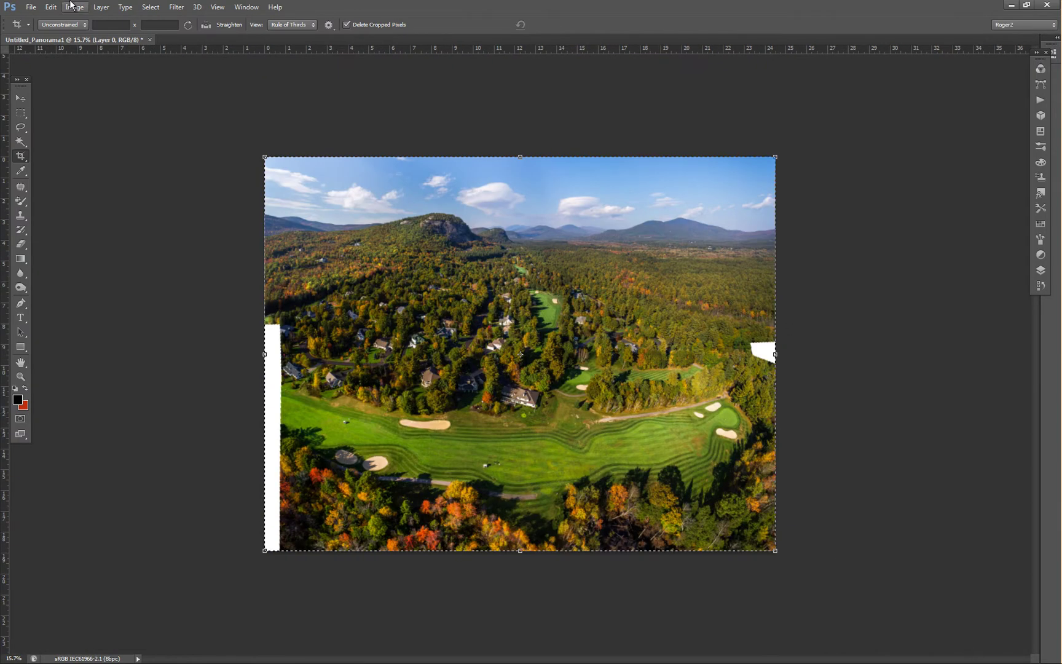
Flatten the image and select both white gaps, the strip on the lower left edge and the notch on the right edge, with the Magic Wand
click(102, 7)
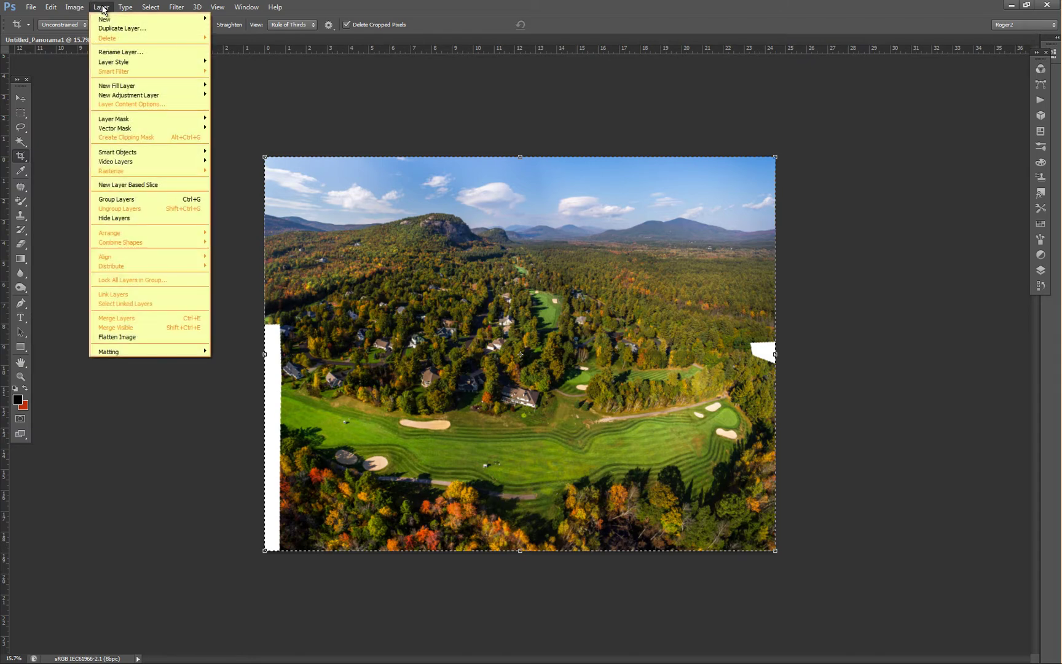
click(134, 338)
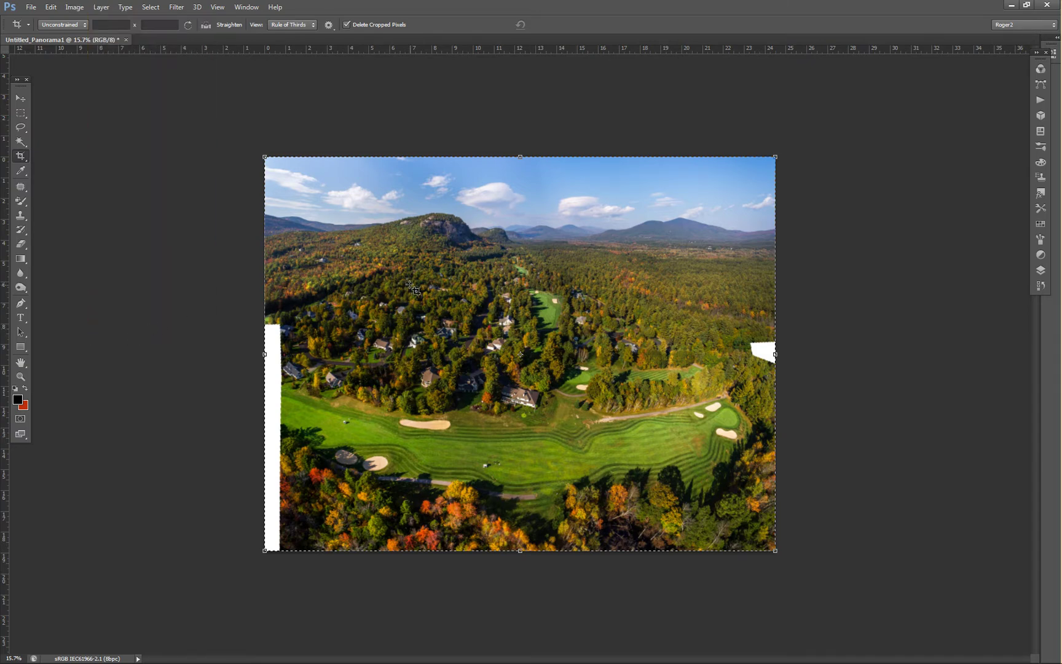
click(20, 142)
click(272, 335)
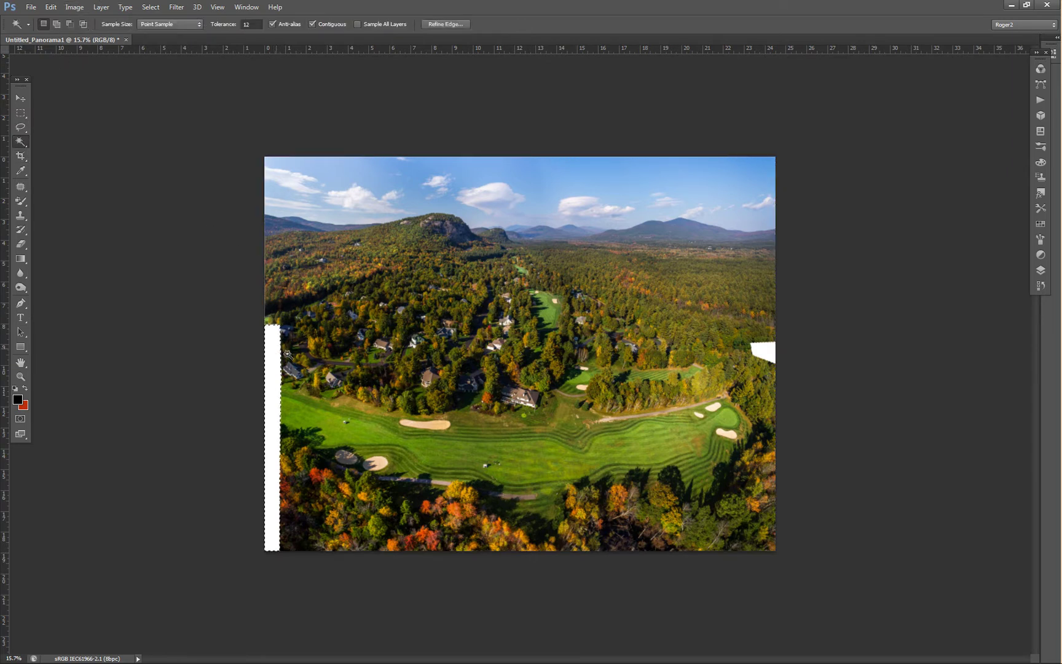
shift+click(766, 354)
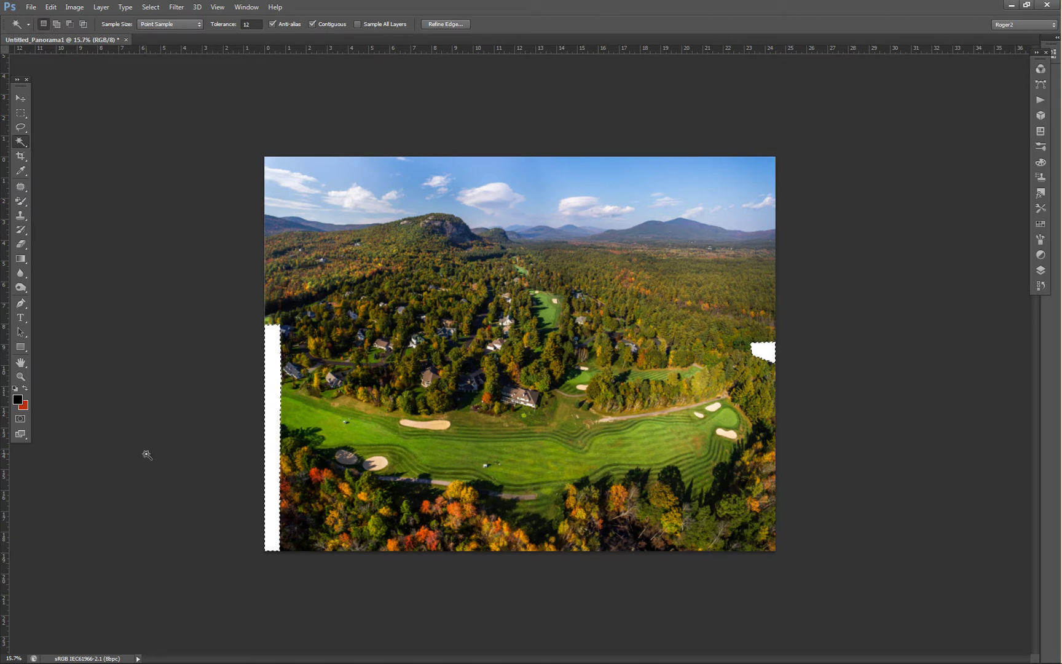
Expand the selection of the white gaps by 9 pixels
click(151, 7)
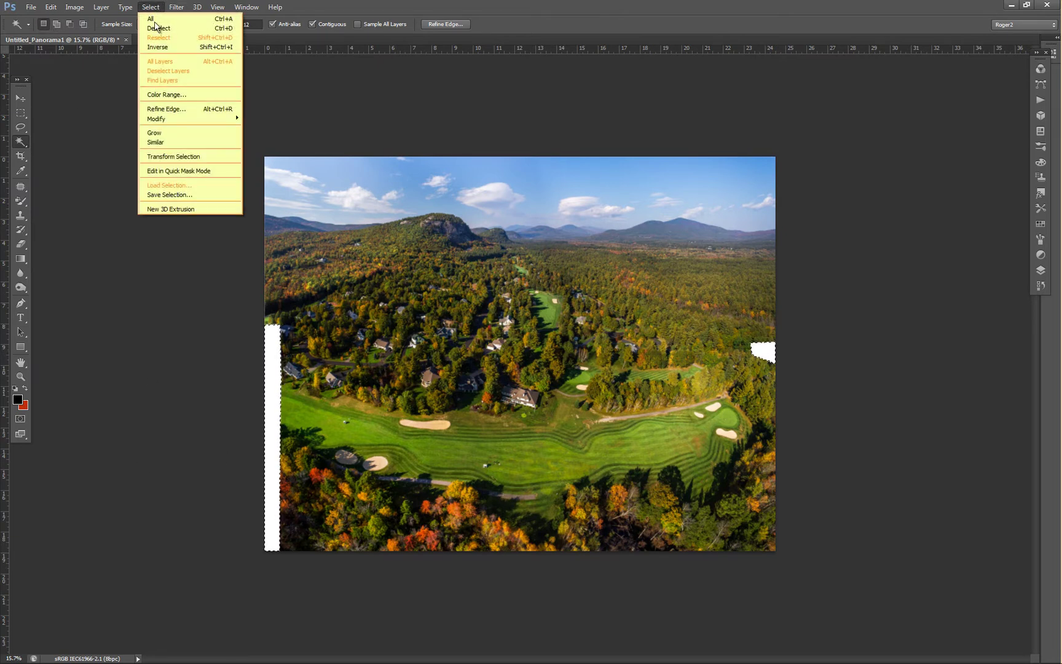
mouse_move(173, 120)
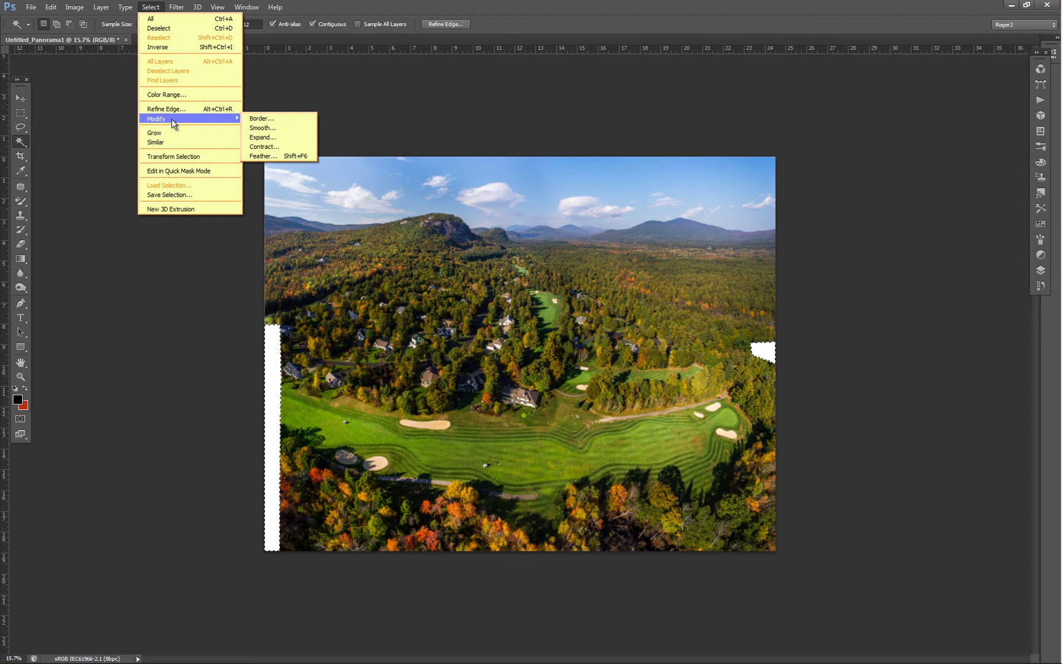
click(280, 138)
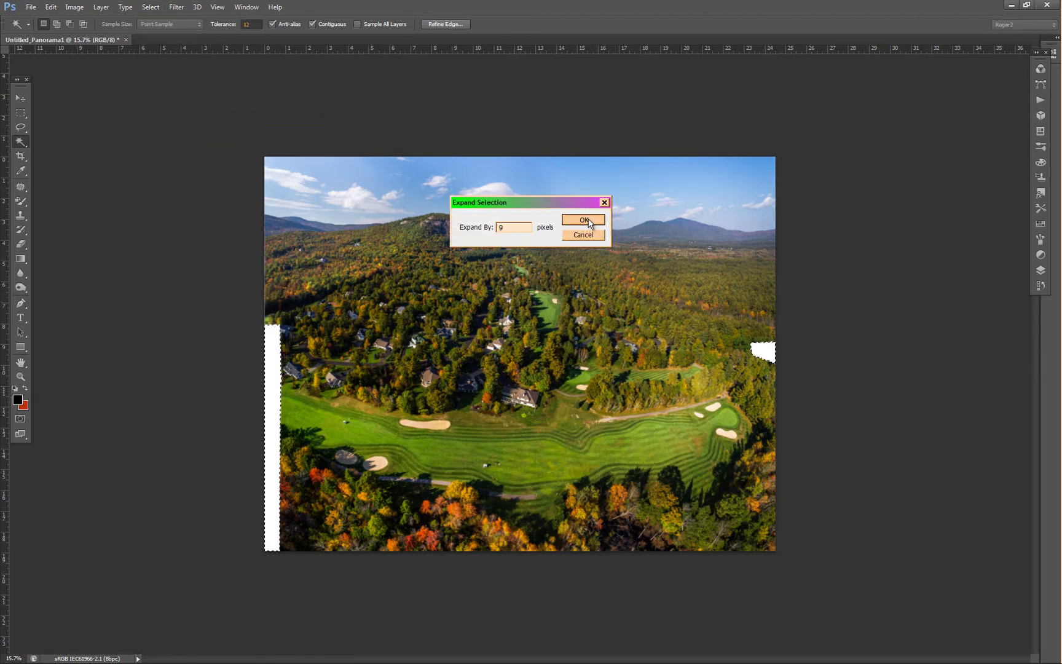
click(583, 220)
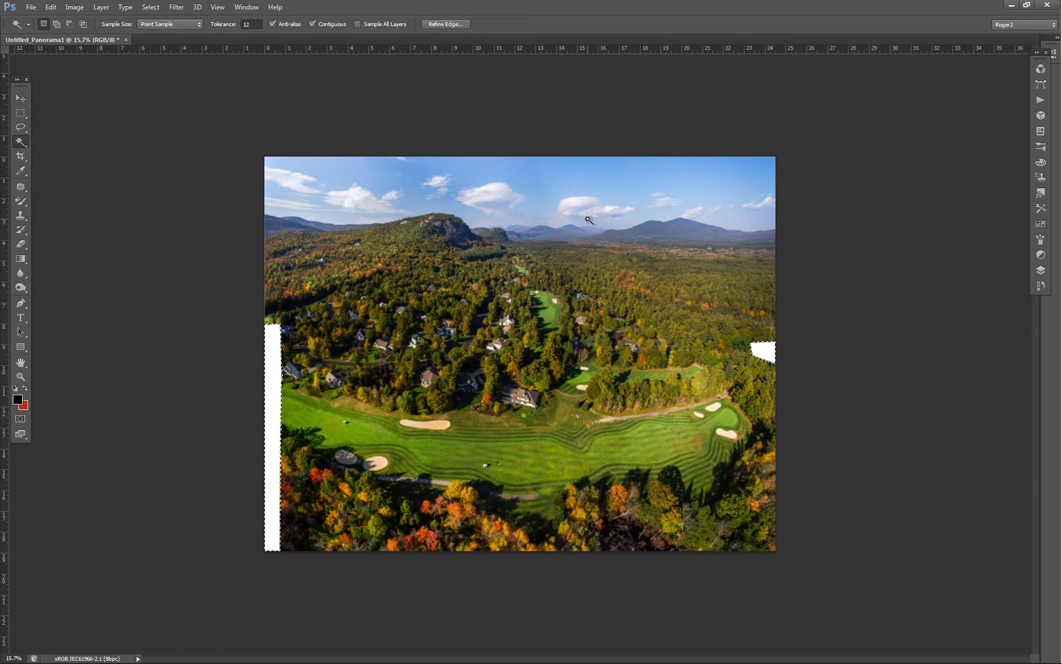
Fill the selected gaps with Content-Aware in Normal mode at 100% opacity, deselect, and fit the finished panorama to the screen
key(shift+F5)
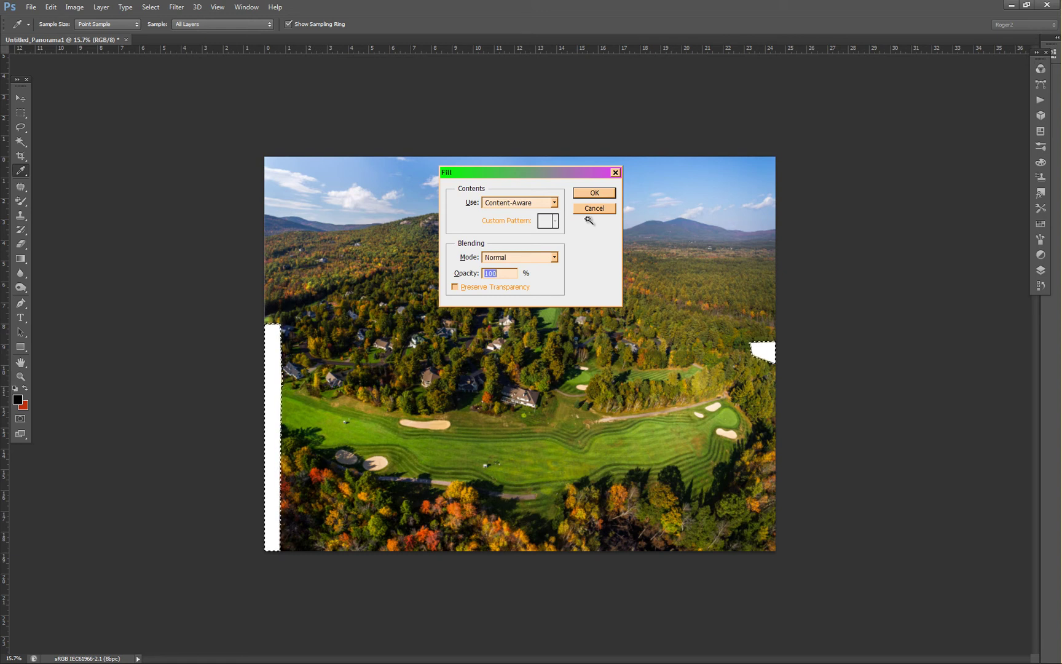
key(Escape)
key(w)
click(588, 220)
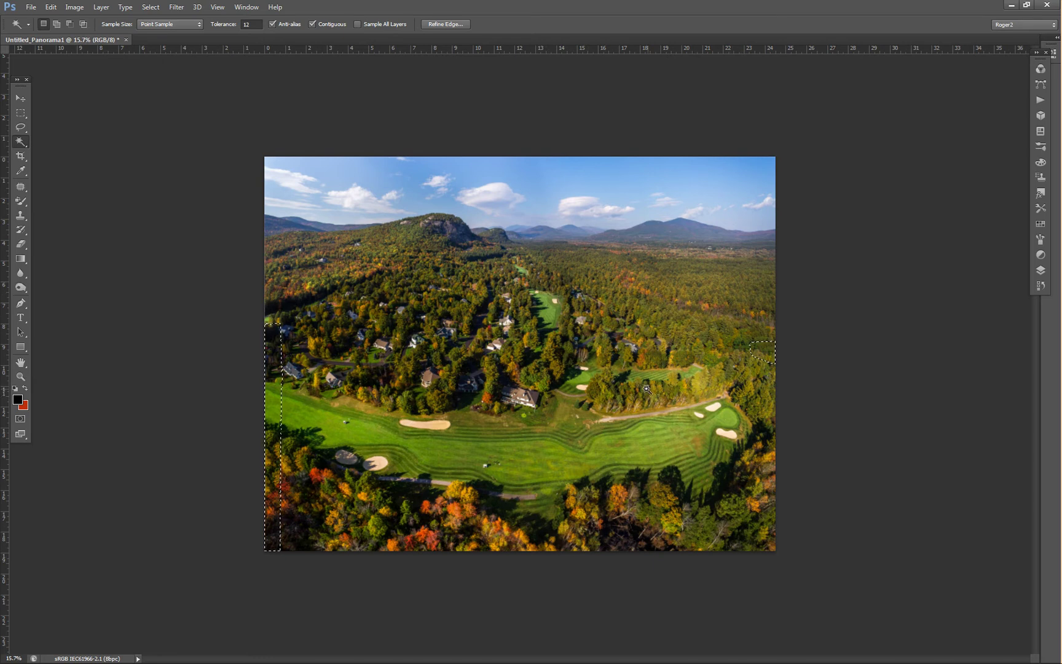
click(152, 7)
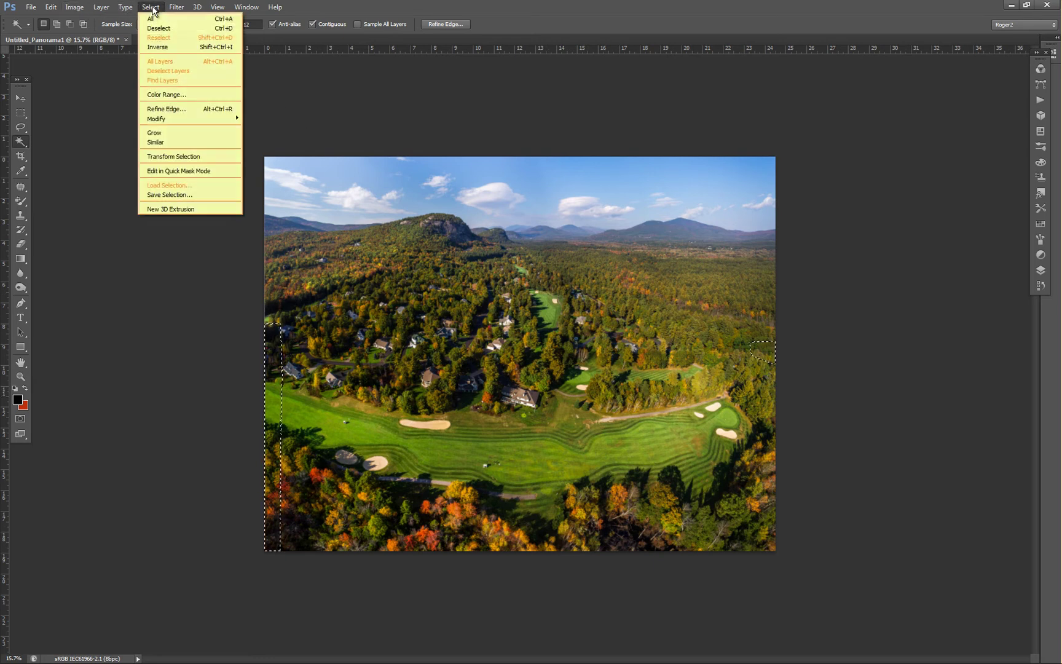
click(160, 28)
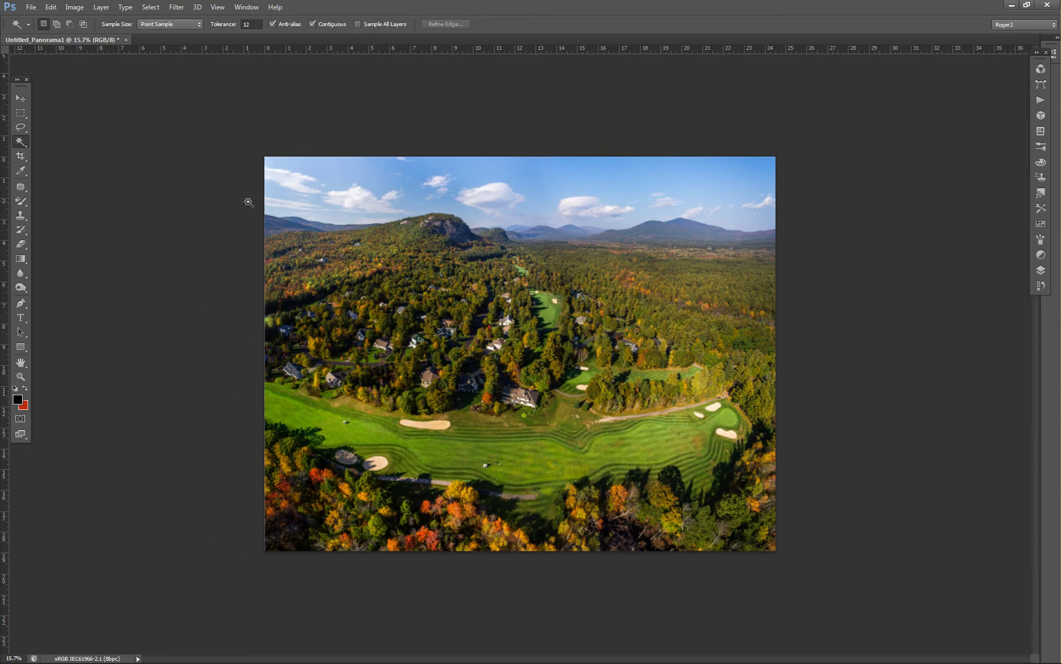
key(ctrl+0)
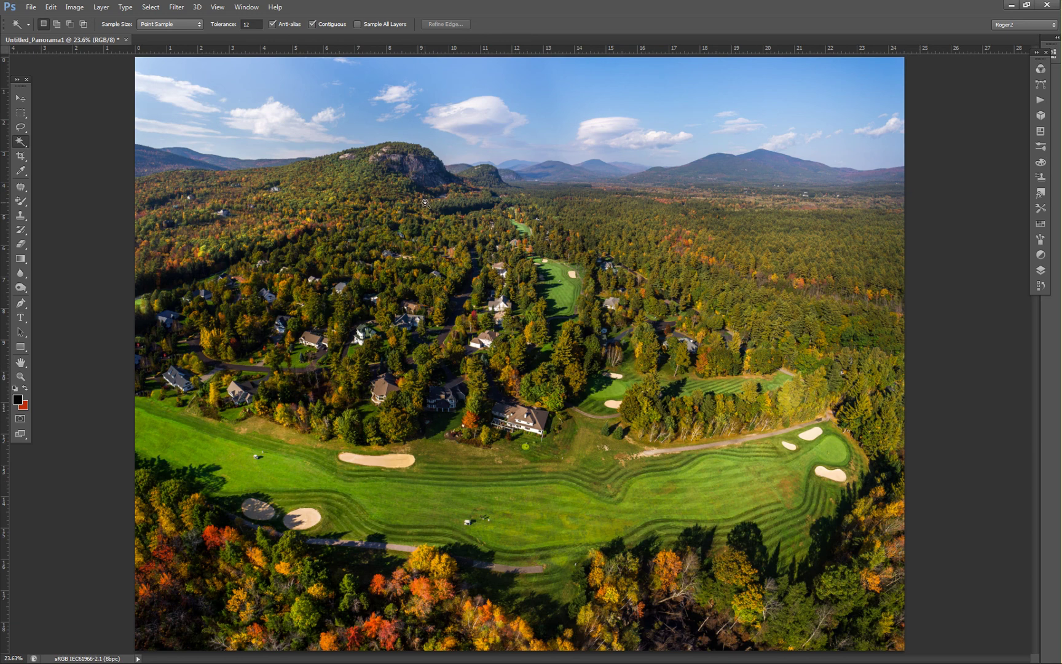
mouse_move(720, 662)
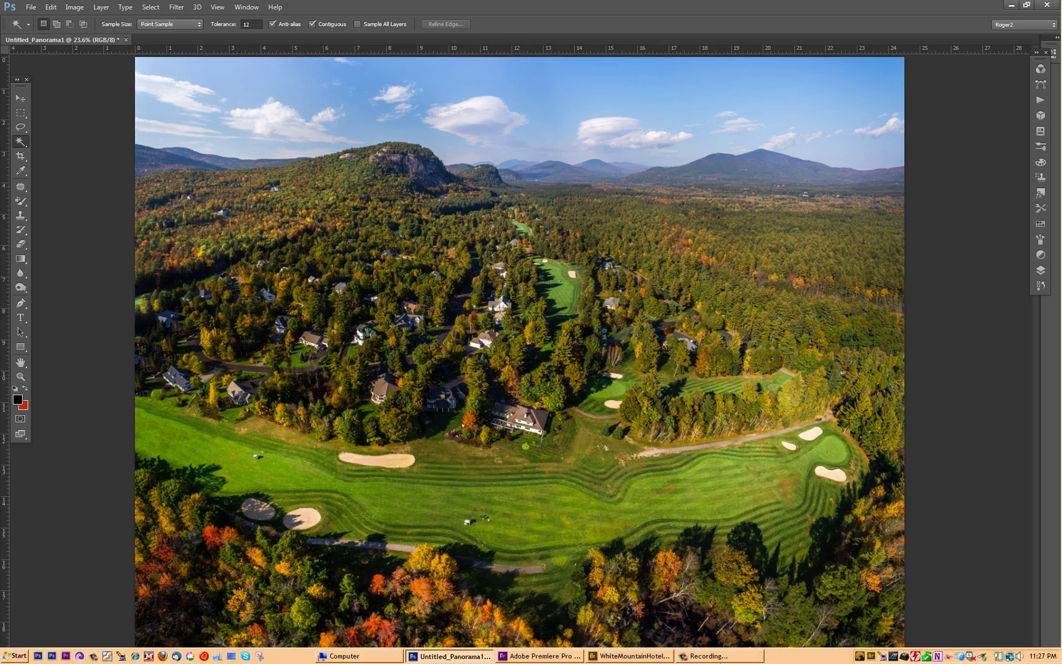